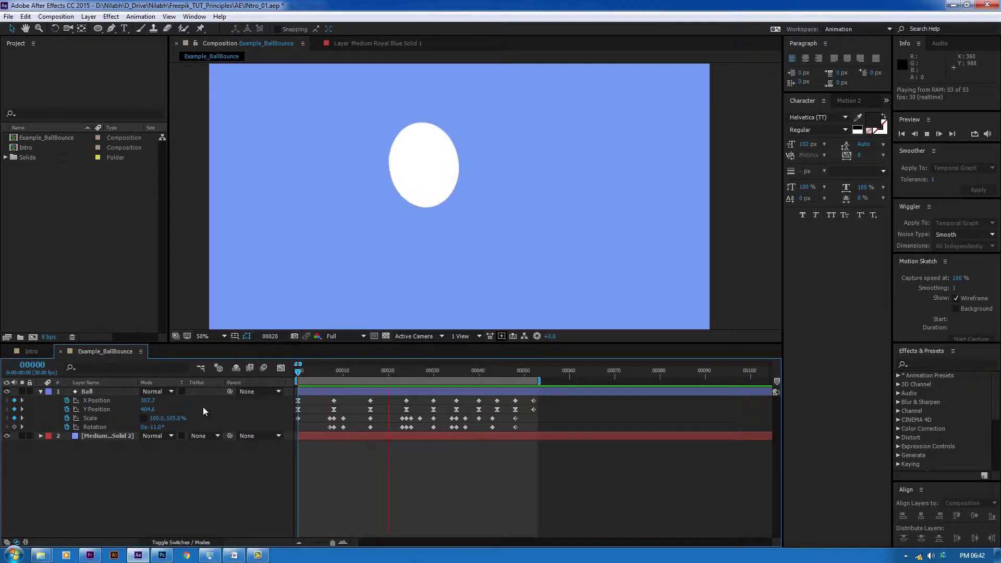
pyautogui.click(414, 370)
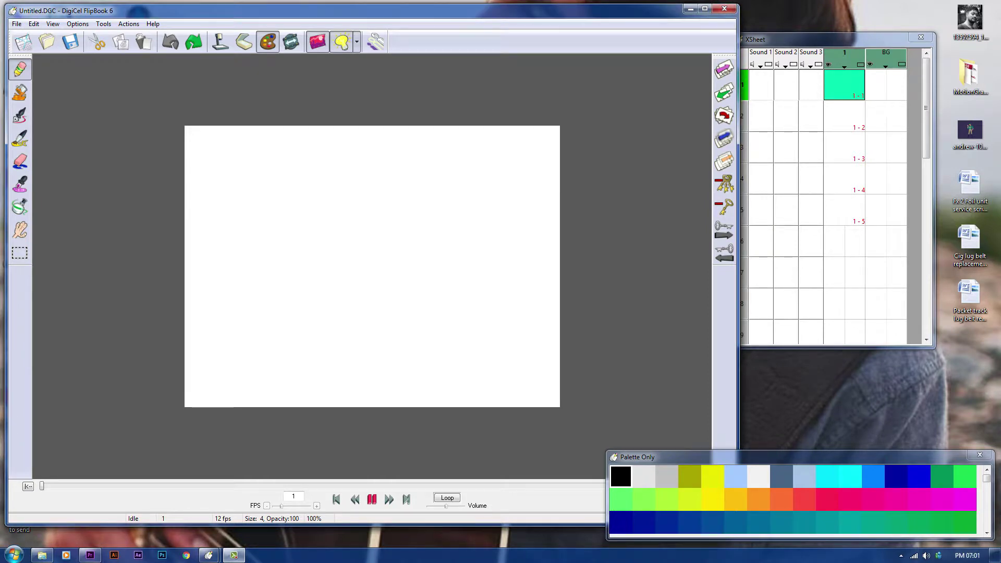
# - Sketch a standing character with a dome-shaped body and round head at the canvas's lower left in frame 1
pyautogui.moveTo(234, 322)
pyautogui.mouseDown()
pyautogui.moveTo(273, 344)
pyautogui.moveTo(271, 366)
pyautogui.moveTo(251, 380)
pyautogui.mouseUp()
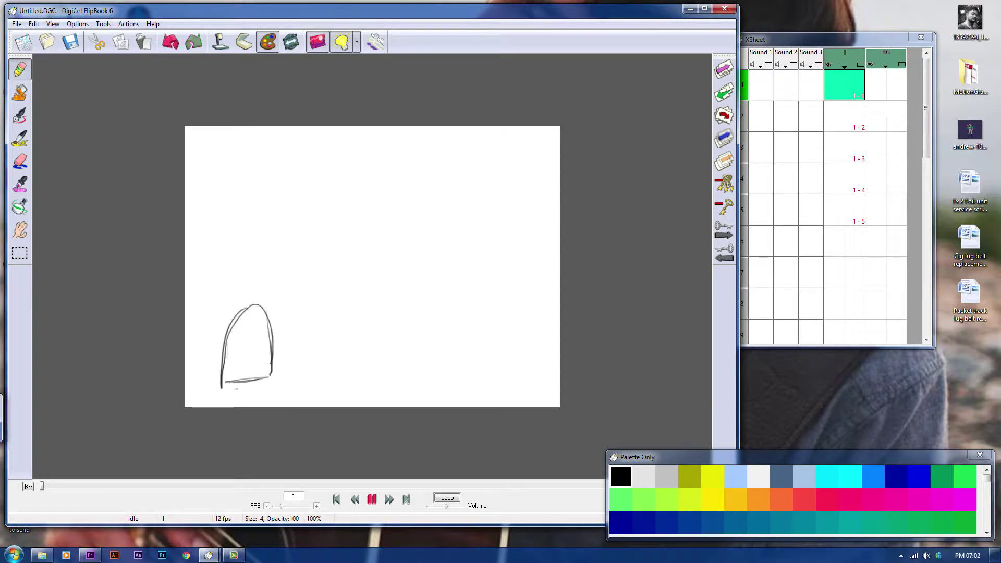
pyautogui.moveTo(249, 277); pyautogui.dragTo(266, 281)
pyautogui.hotkey('ctrl', 'z')
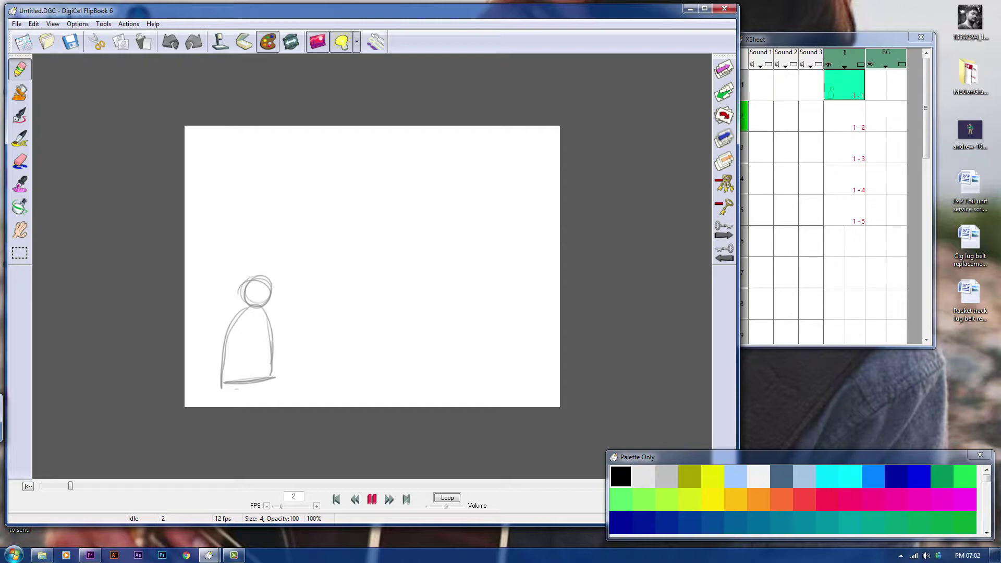
# - Draw the character in frame 2 leaning forward, with its head shifted right and down and its base kept in place
pyautogui.moveTo(277, 287)
pyautogui.mouseDown()
pyautogui.moveTo(269, 309)
pyautogui.moveTo(284, 286)
pyautogui.mouseUp()
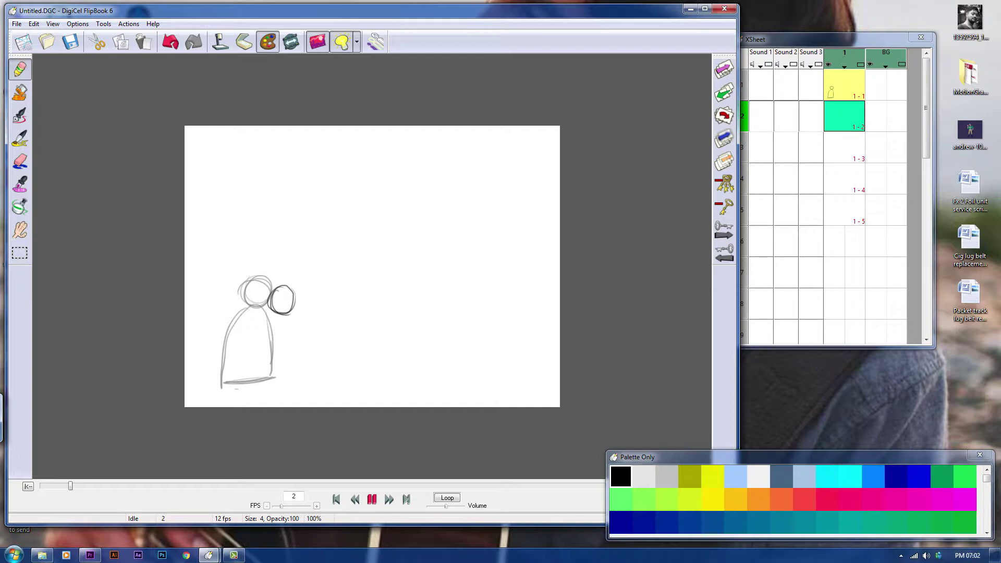
pyautogui.moveTo(223, 381); pyautogui.dragTo(256, 377)
pyautogui.moveTo(232, 380); pyautogui.dragTo(259, 377)
pyautogui.moveTo(282, 322); pyautogui.dragTo(285, 364)
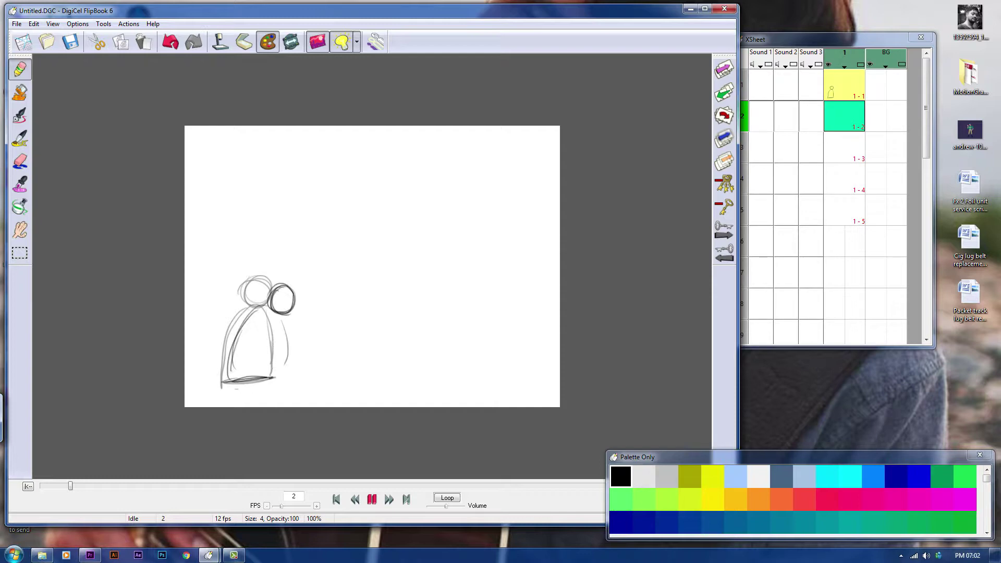
pyautogui.moveTo(286, 324); pyautogui.dragTo(273, 376)
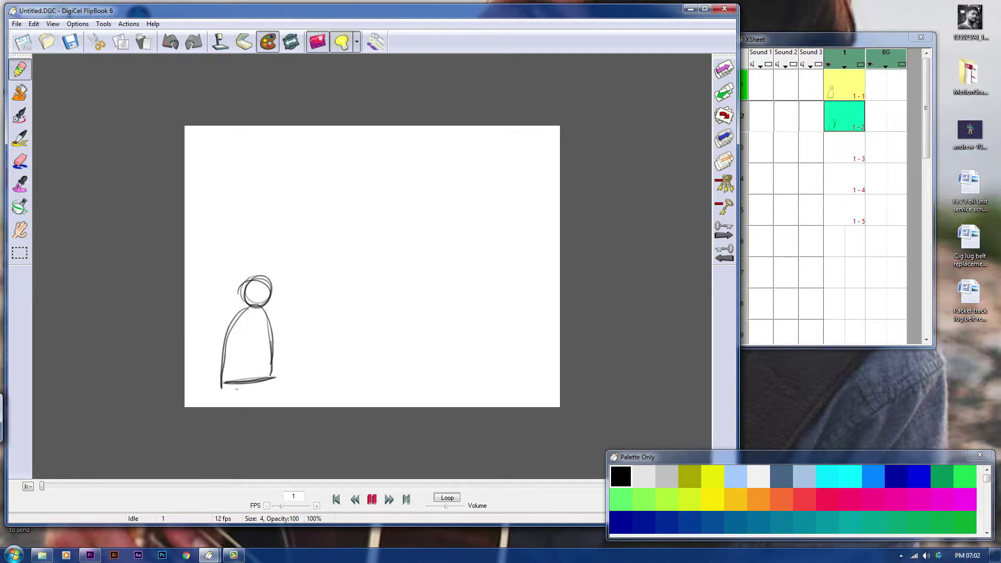
# - Draw the character in frame 3 airborne, tilted up toward the right, with its head leading and body trailing
pyautogui.click(843, 147)
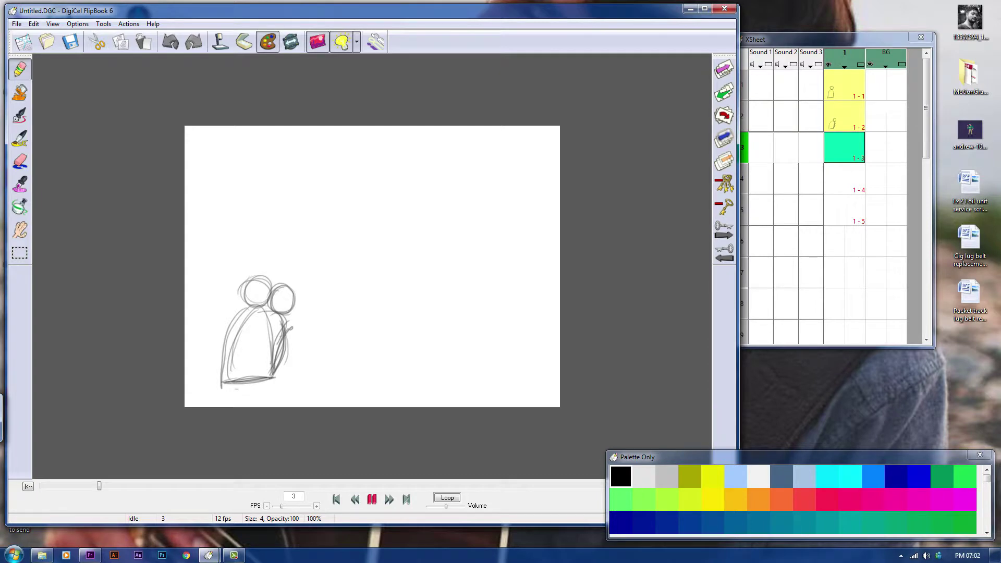
pyautogui.moveTo(328, 219); pyautogui.dragTo(323, 251)
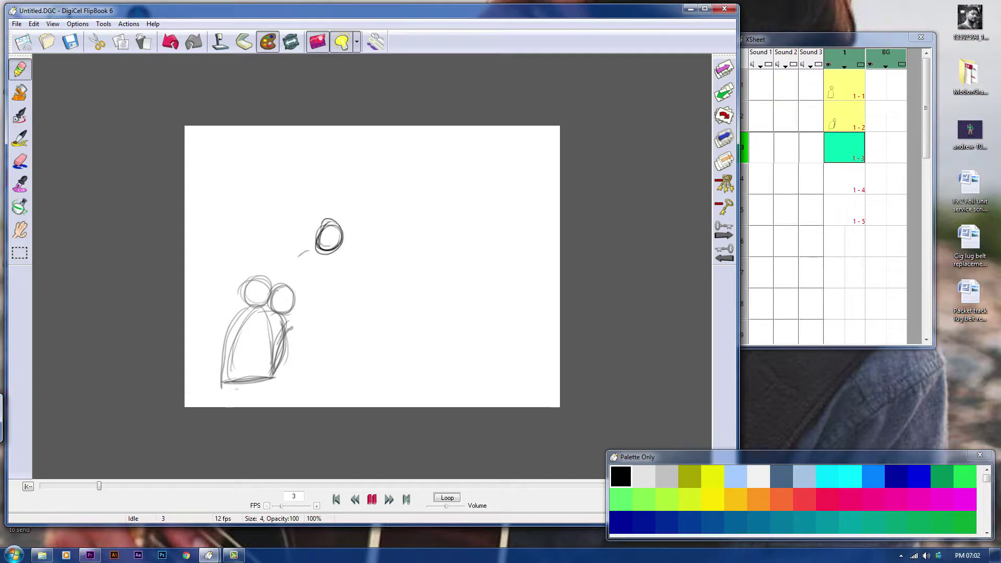
pyautogui.moveTo(283, 283); pyautogui.dragTo(308, 252)
pyautogui.hotkey('ctrl', 'z')
pyautogui.moveTo(315, 323); pyautogui.dragTo(325, 286)
pyautogui.hotkey('ctrl', 'z')
pyautogui.moveTo(294, 316); pyautogui.dragTo(309, 323)
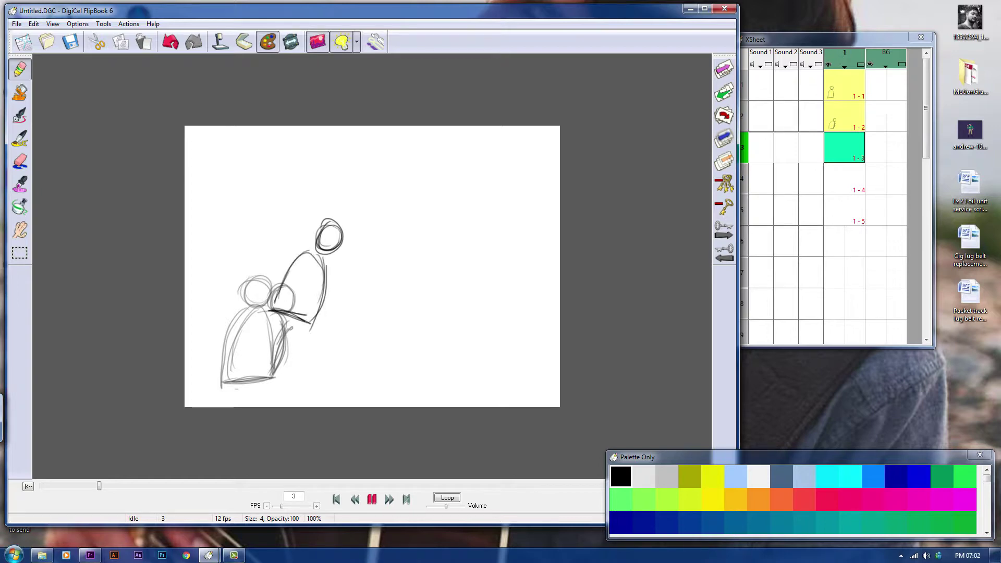
# - Draw the character upright in frame 4 at the peak of the jump, and flip back to compare with earlier frames
pyautogui.press('Down')
pyautogui.press('Up')
pyautogui.press('Down')
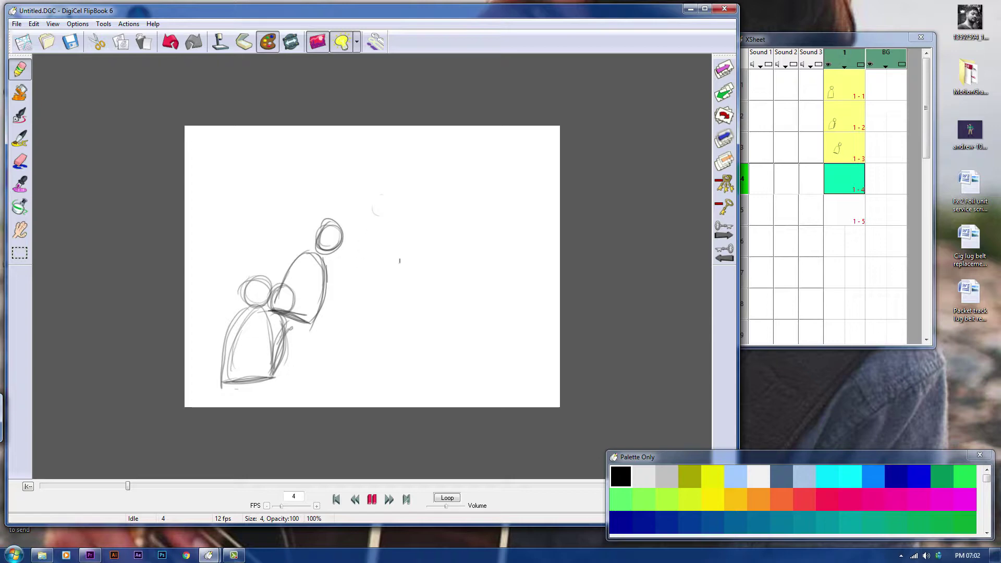
pyautogui.moveTo(385, 195); pyautogui.dragTo(383, 196)
pyautogui.moveTo(380, 223); pyautogui.dragTo(358, 293)
pyautogui.moveTo(387, 224); pyautogui.dragTo(403, 284)
pyautogui.moveTo(406, 276); pyautogui.dragTo(406, 288)
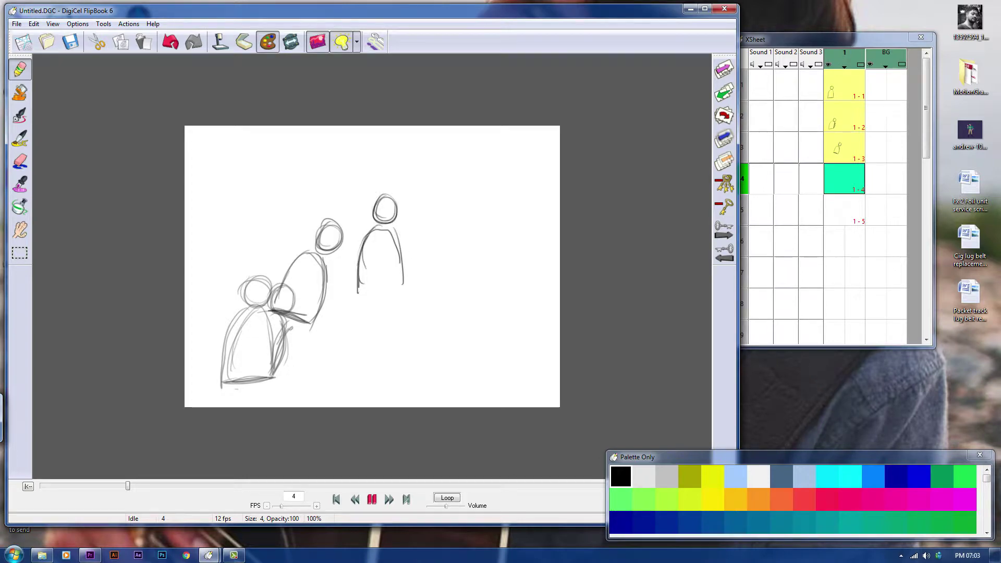
pyautogui.press('Up')
pyautogui.press('Up')
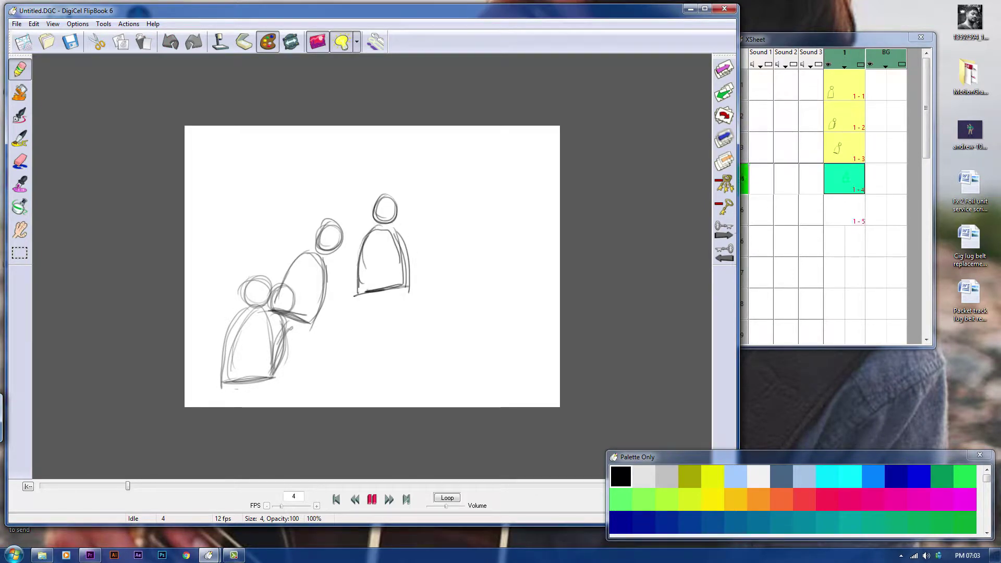
# - Draw the character descending in frame 5, with its head tilted back left and its base swung right
pyautogui.moveTo(457, 225); pyautogui.dragTo(456, 246)
pyautogui.hotkey('ctrl', 'z')
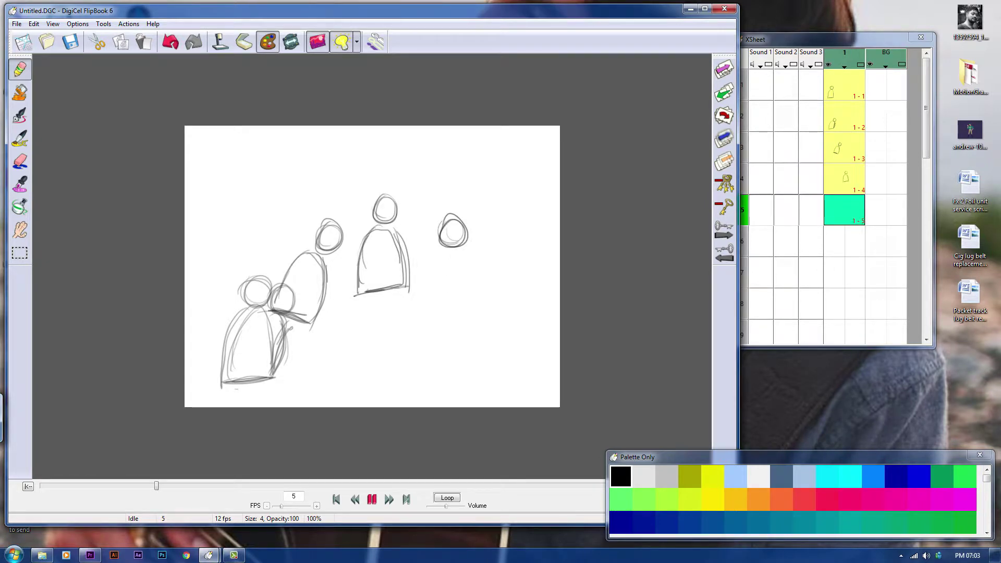
pyautogui.moveTo(455, 311); pyautogui.dragTo(450, 254)
pyautogui.hotkey('ctrl', 'z')
pyautogui.moveTo(446, 293); pyautogui.dragTo(482, 281)
pyautogui.hotkey('ctrl', 'z')
pyautogui.moveTo(459, 315); pyautogui.dragTo(498, 300)
pyautogui.moveTo(461, 319); pyautogui.dragTo(484, 310)
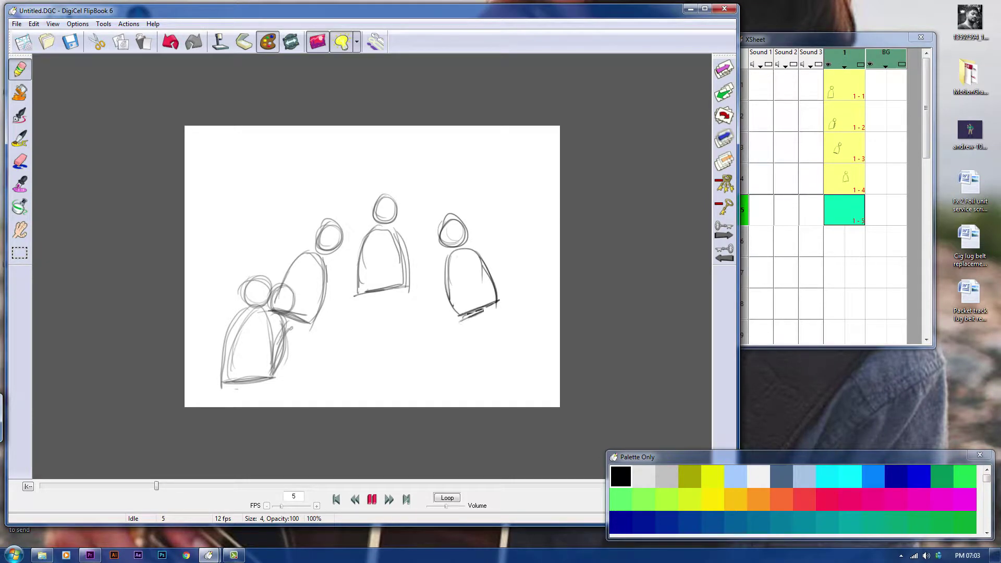
pyautogui.hotkey('ctrl', 'z')
# - Draw the character landing in frame 6 at the canvas's lower right, with a flat base on the ground
pyautogui.press('Right')
pyautogui.press('Left')
pyautogui.press('Right')
pyautogui.moveTo(477, 315); pyautogui.dragTo(472, 367)
pyautogui.moveTo(471, 368); pyautogui.dragTo(521, 370)
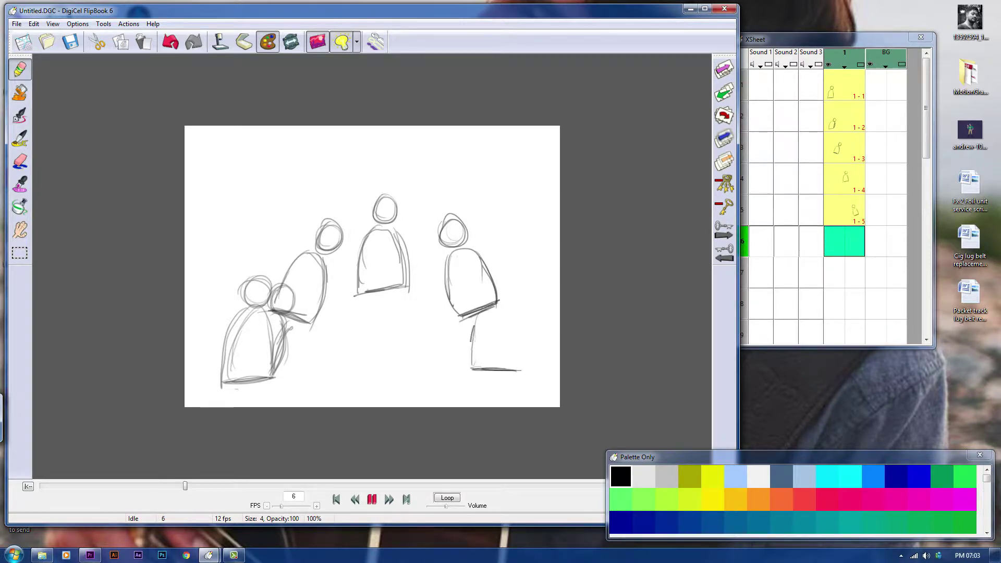
pyautogui.moveTo(506, 296); pyautogui.dragTo(506, 307)
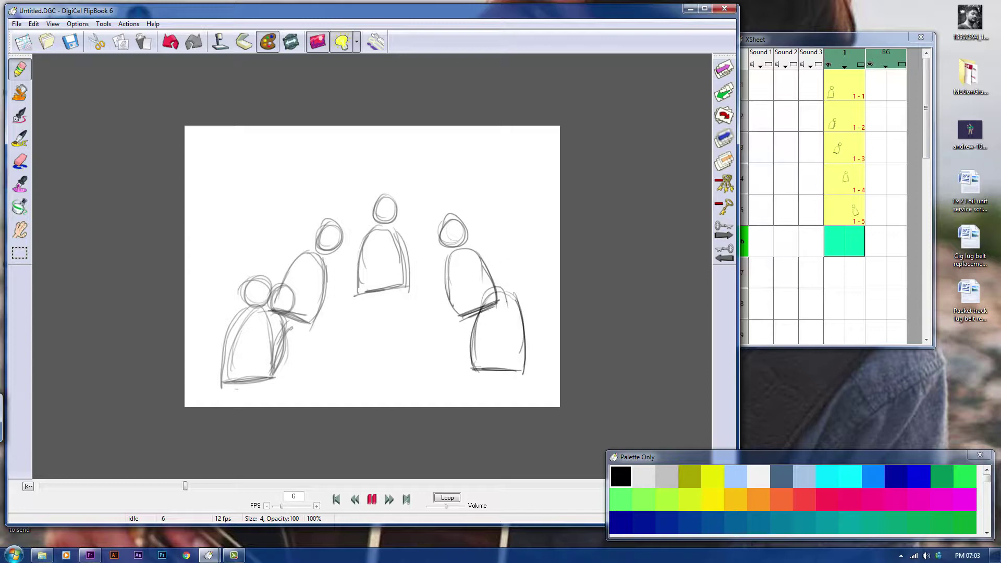
# - Draw the character in frame 7 at the landing spot, with its body and head leaning slightly further right
pyautogui.press('Down')
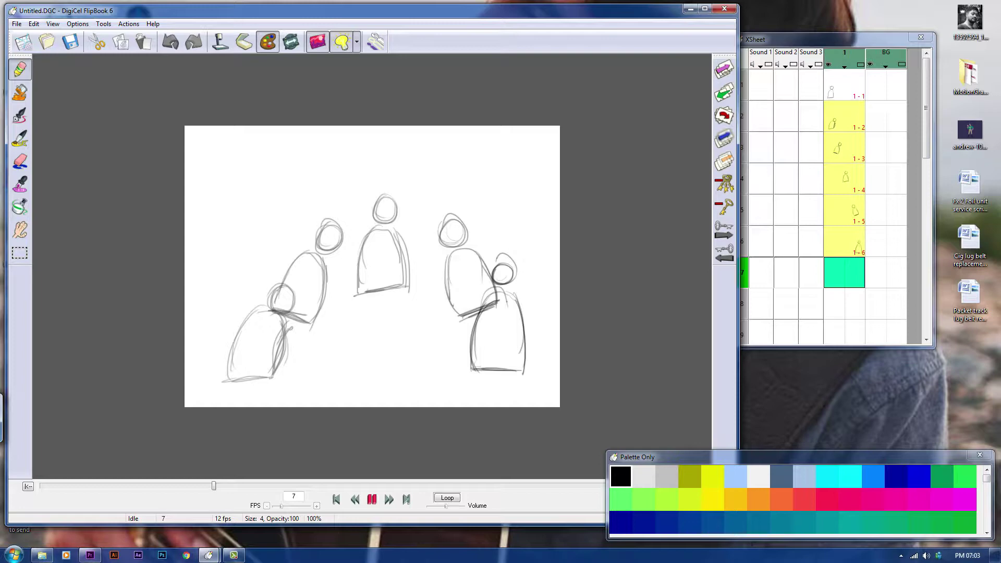
pyautogui.moveTo(495, 305); pyautogui.dragTo(478, 378)
pyautogui.moveTo(469, 369); pyautogui.dragTo(528, 370)
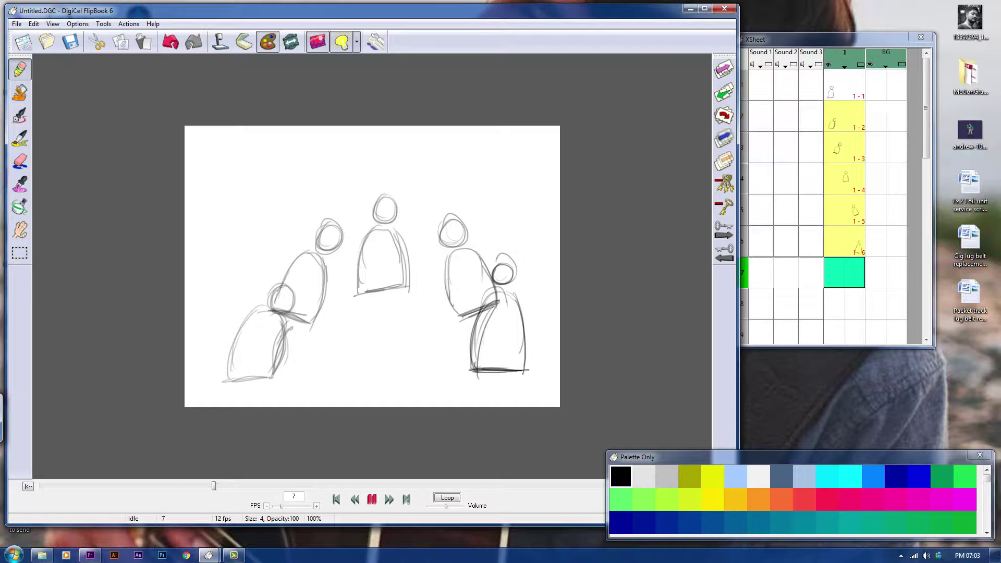
pyautogui.moveTo(484, 347); pyautogui.dragTo(528, 371)
pyautogui.moveTo(513, 268); pyautogui.dragTo(528, 285)
pyautogui.moveTo(514, 265); pyautogui.dragTo(526, 287)
pyautogui.hotkey('ctrl', 'z')
# - Flip back and forth through the drawn frames and play the jump animation
pyautogui.press('Up')
pyautogui.press('Up')
pyautogui.press('Up')
pyautogui.press('Up')
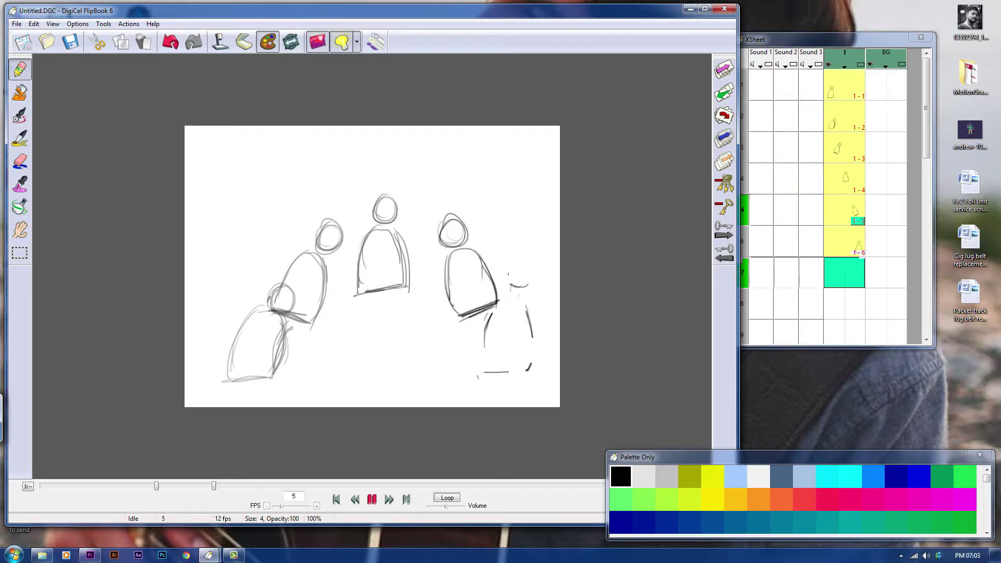
pyautogui.press('Down')
pyautogui.press('Down')
pyautogui.press('Down')
pyautogui.press('Down')
pyautogui.press('space')
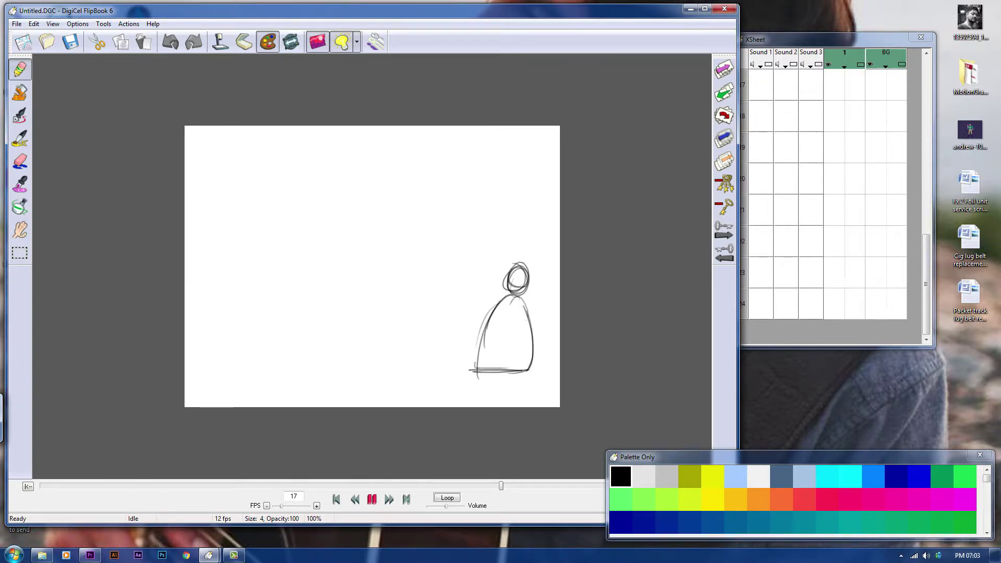
pyautogui.press('space')
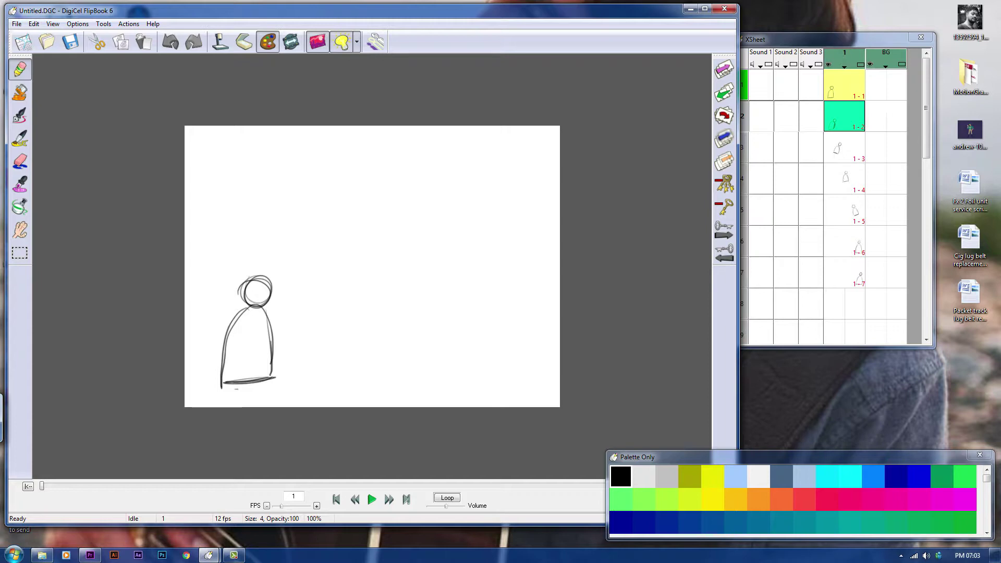
# - Examine the jump's poses by stepping repeatedly through frames 1 to 7, and replay the animation from frame 1
pyautogui.press('Right')
pyautogui.press('Right')
pyautogui.press('Left')
pyautogui.press('Left')
pyautogui.press('Right')
pyautogui.press('Right')
pyautogui.press('Left')
pyautogui.press('Right')
pyautogui.press('Right')
pyautogui.press('Right')
pyautogui.press('Right')
pyautogui.press('Right')
pyautogui.press('Left')
pyautogui.press('Left')
pyautogui.press('Left')
pyautogui.press('Left')
pyautogui.press('Left')
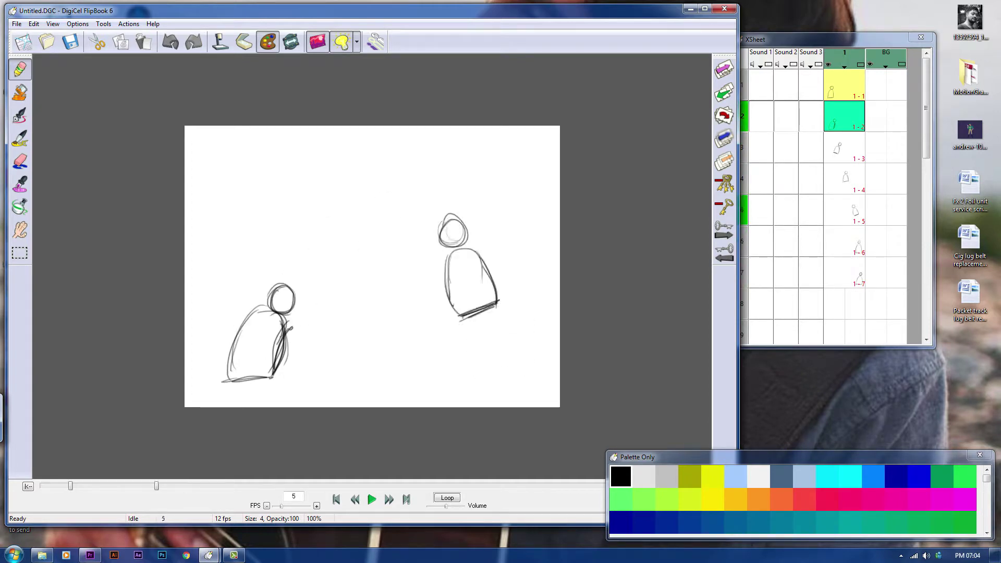
pyautogui.press('End')
pyautogui.press('Left')
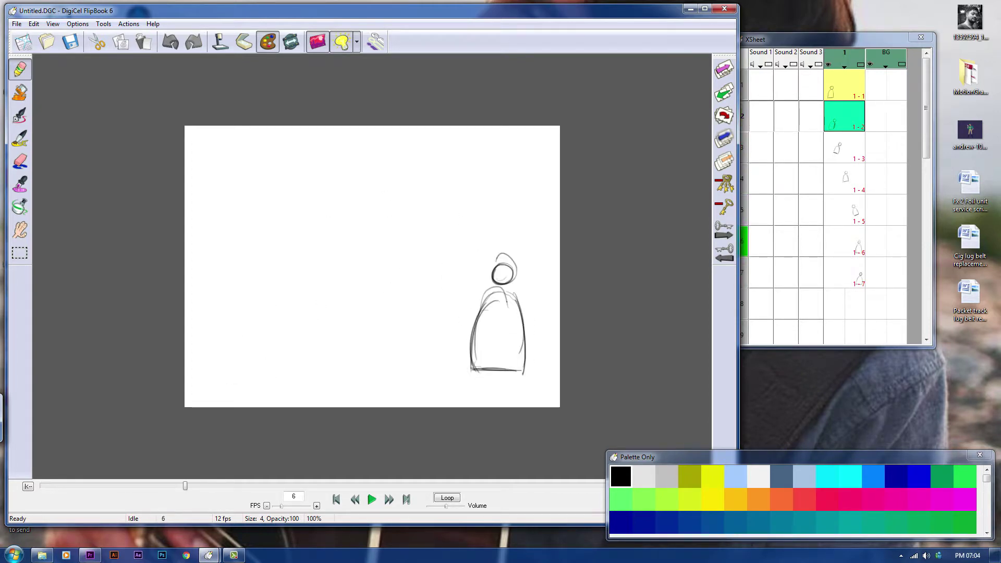
pyautogui.press('Right')
pyautogui.press('Home')
pyautogui.press('Right')
pyautogui.press('Right')
pyautogui.press('Right')
pyautogui.press('Right')
pyautogui.press('Right')
pyautogui.press('Right')
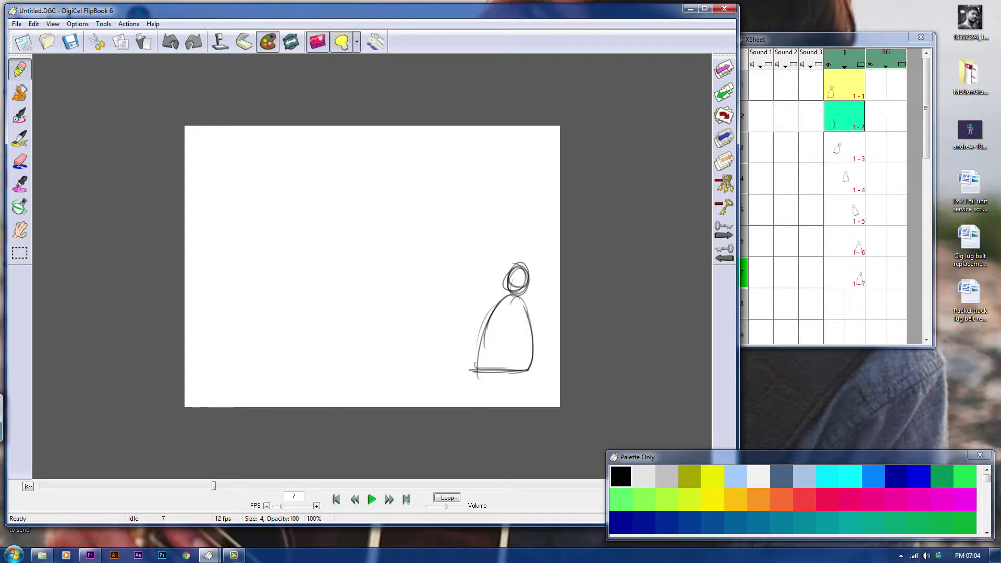
pyautogui.press('Left')
pyautogui.press('Left')
pyautogui.press('Left')
pyautogui.press('Left')
pyautogui.press('Right')
pyautogui.press('Right')
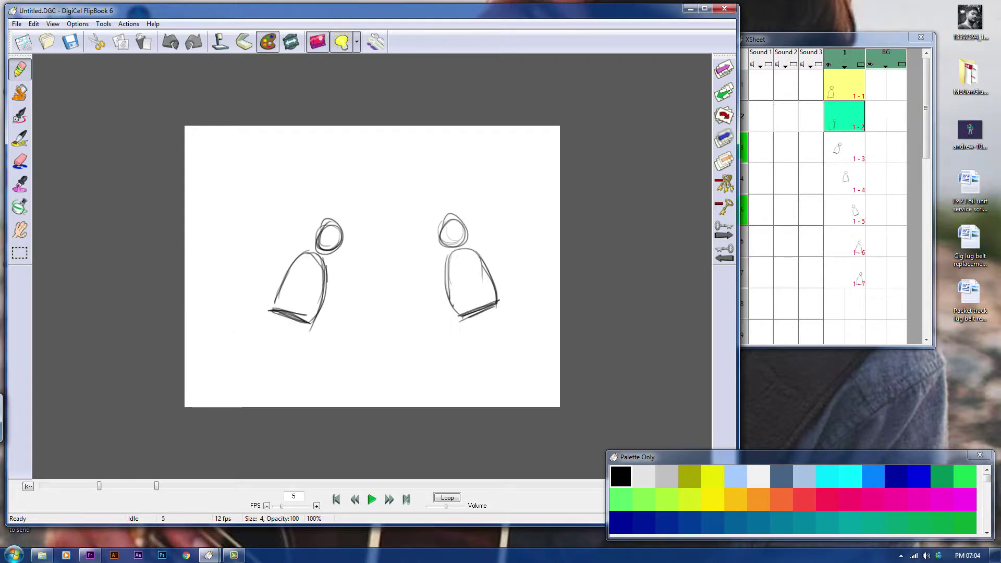
pyautogui.press('Right')
pyautogui.press('Left')
pyautogui.press('Left')
pyautogui.press('Left')
pyautogui.press('Right')
pyautogui.press('Left')
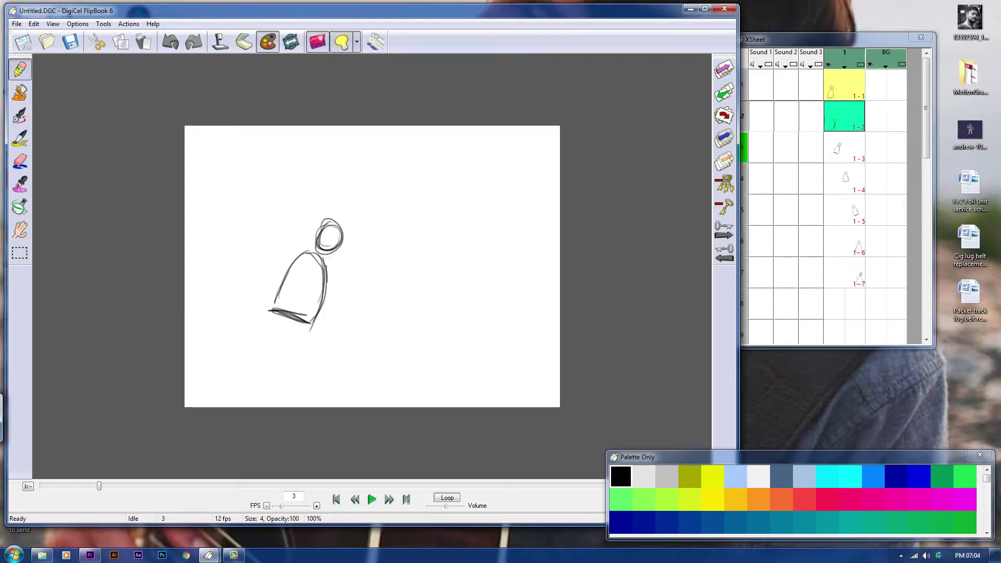
pyautogui.press('Right')
pyautogui.press('Right')
pyautogui.press('Left')
pyautogui.press('Left')
pyautogui.press('Right')
pyautogui.press('Left')
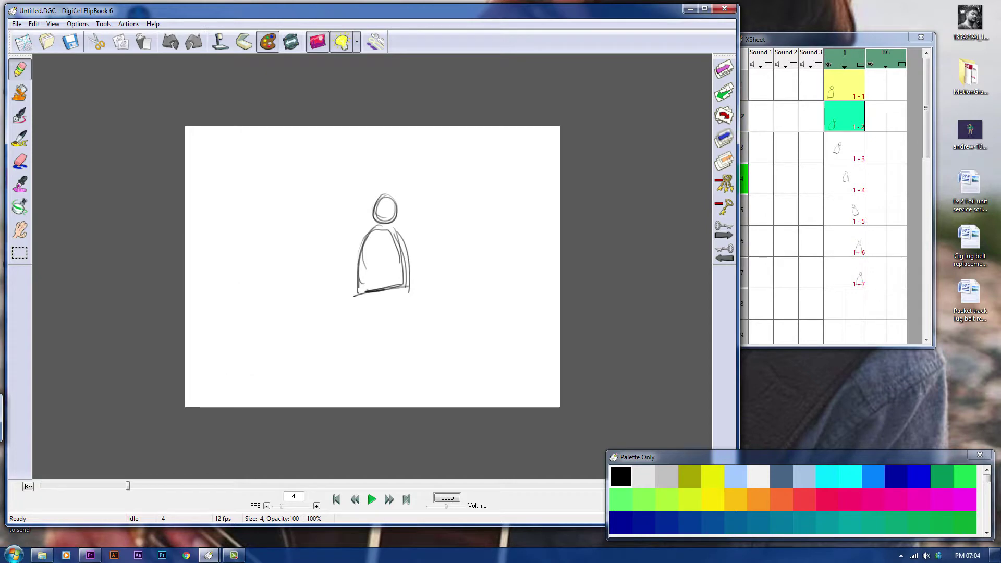
pyautogui.press('Home')
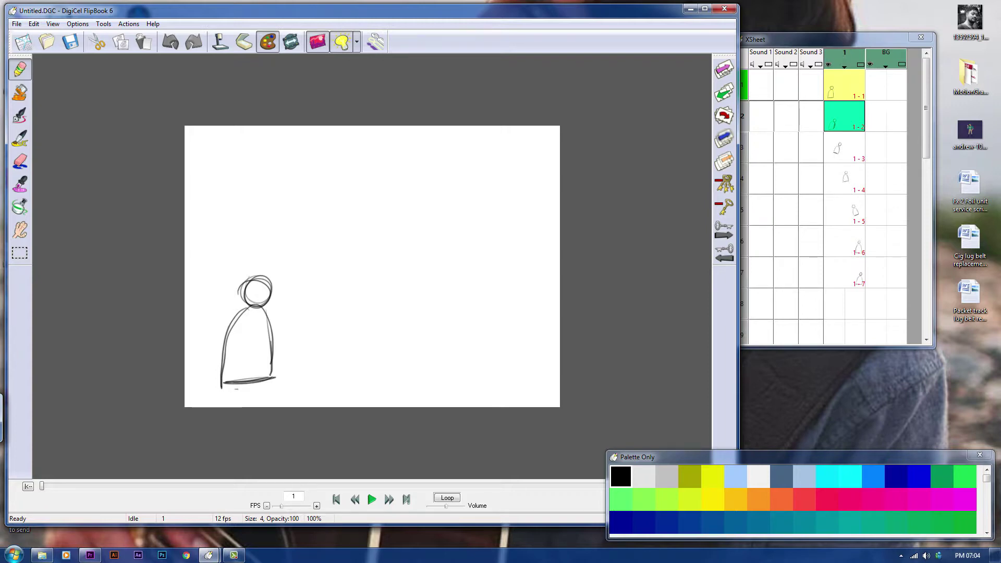
pyautogui.press('space')
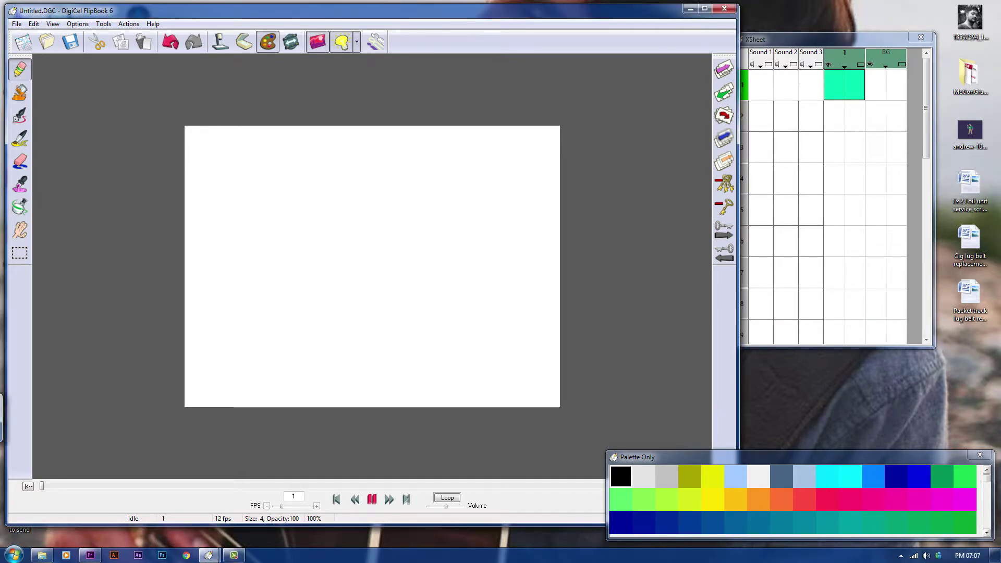
# - Sketch a standing character with a dome body, flat base and round head in frame 1 of the blank scene
pyautogui.moveTo(209, 376); pyautogui.dragTo(235, 307)
pyautogui.moveTo(211, 374); pyautogui.dragTo(225, 314)
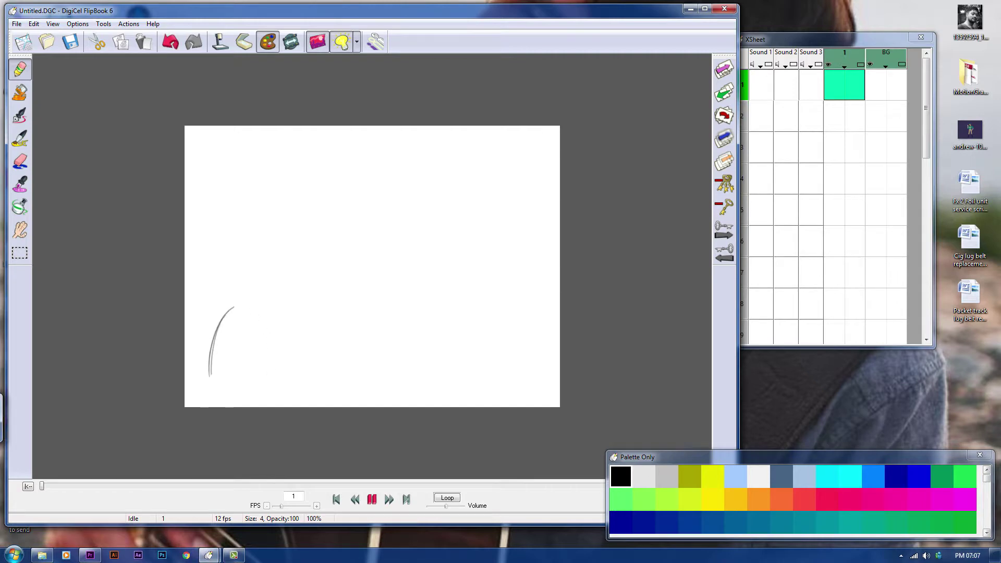
pyautogui.moveTo(214, 385)
pyautogui.mouseDown()
pyautogui.moveTo(263, 381)
pyautogui.moveTo(206, 384)
pyautogui.mouseUp()
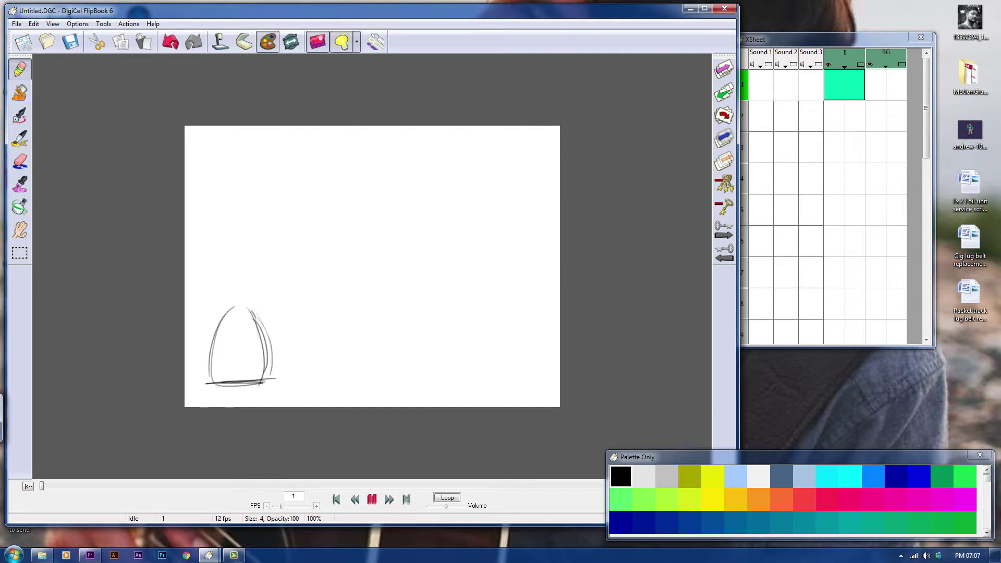
pyautogui.moveTo(237, 278)
pyautogui.mouseDown()
pyautogui.moveTo(243, 301)
pyautogui.moveTo(253, 291)
pyautogui.moveTo(256, 320)
pyautogui.mouseUp()
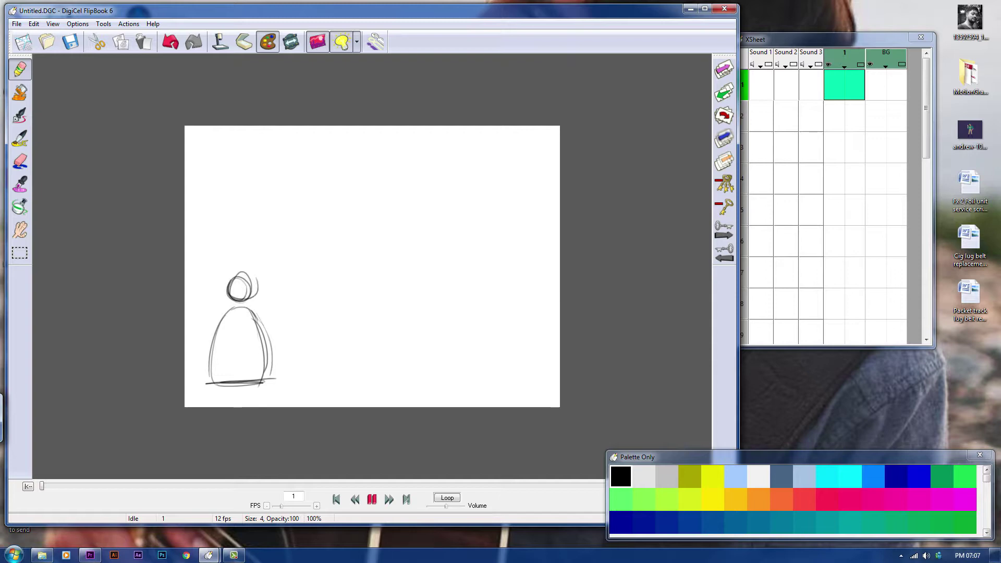
# - Draw the crouched pose in frame 2, with a wider, lower dome body and the head lowered to its right, and compare it with frame 1
pyautogui.press('Right')
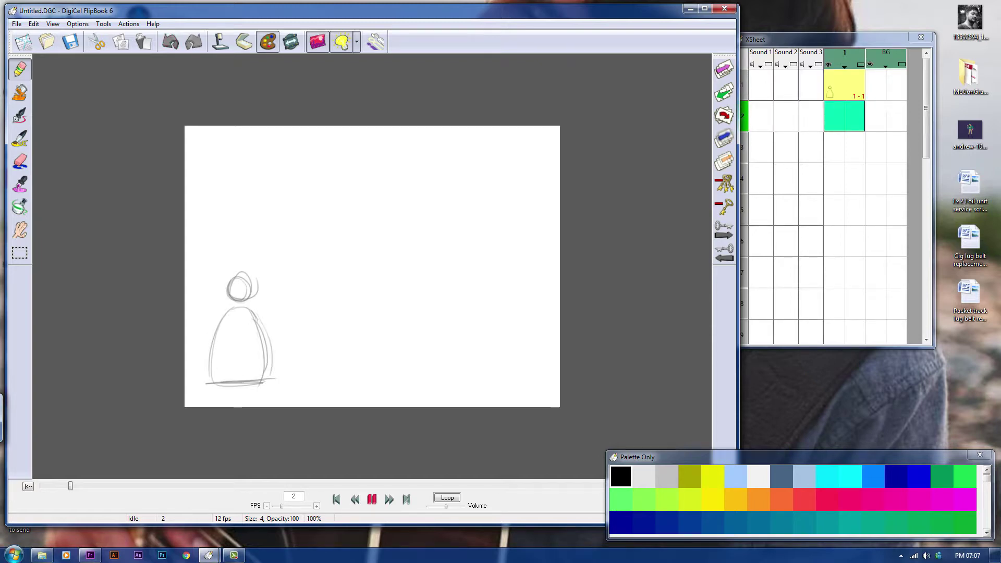
pyautogui.moveTo(206, 384); pyautogui.dragTo(252, 378)
pyautogui.moveTo(222, 322); pyautogui.dragTo(270, 381)
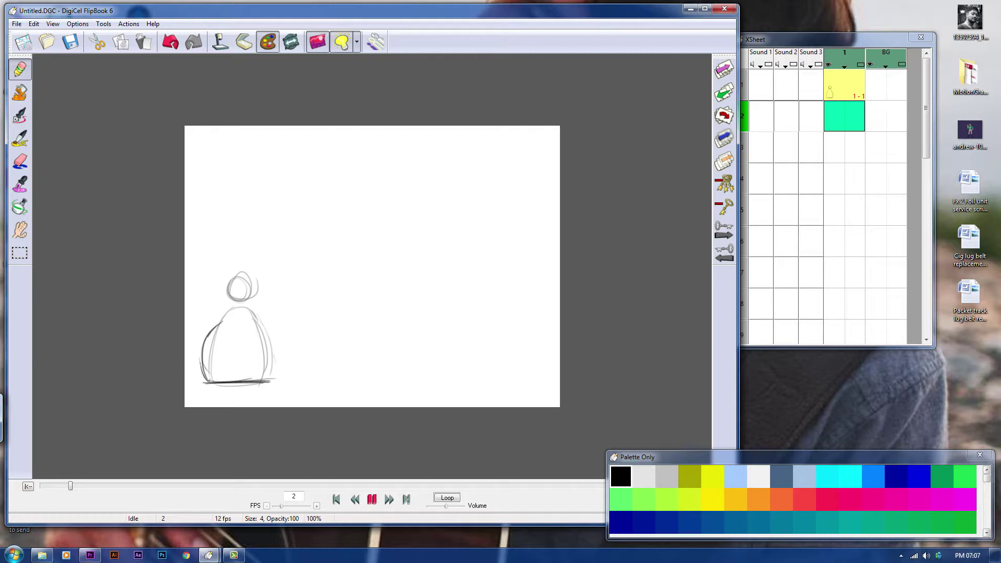
pyautogui.moveTo(212, 332); pyautogui.dragTo(252, 313)
pyautogui.moveTo(207, 339); pyautogui.dragTo(276, 375)
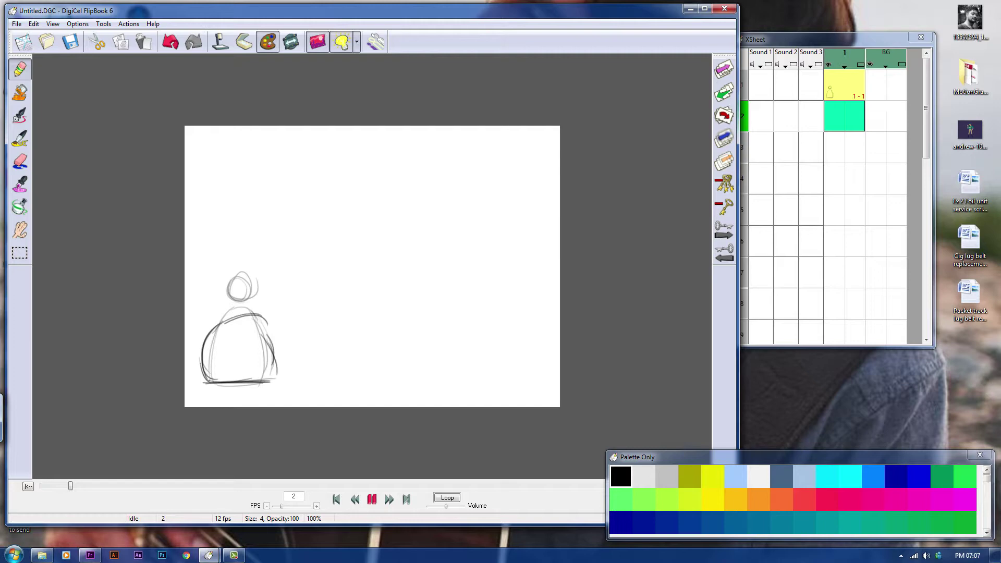
pyautogui.moveTo(269, 304)
pyautogui.mouseDown()
pyautogui.moveTo(266, 322)
pyautogui.moveTo(288, 308)
pyautogui.mouseUp()
pyautogui.press('Up')
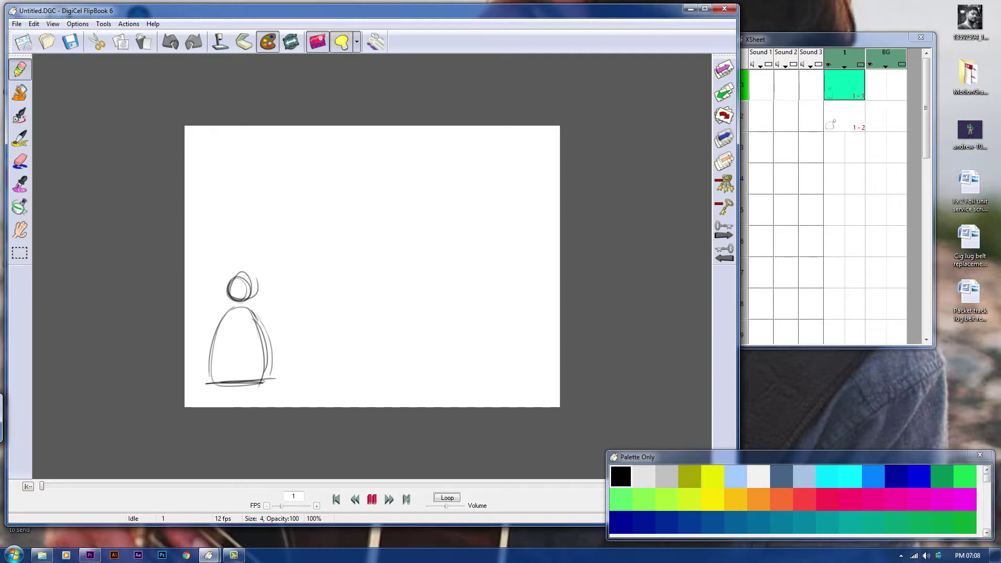
pyautogui.press('Right')
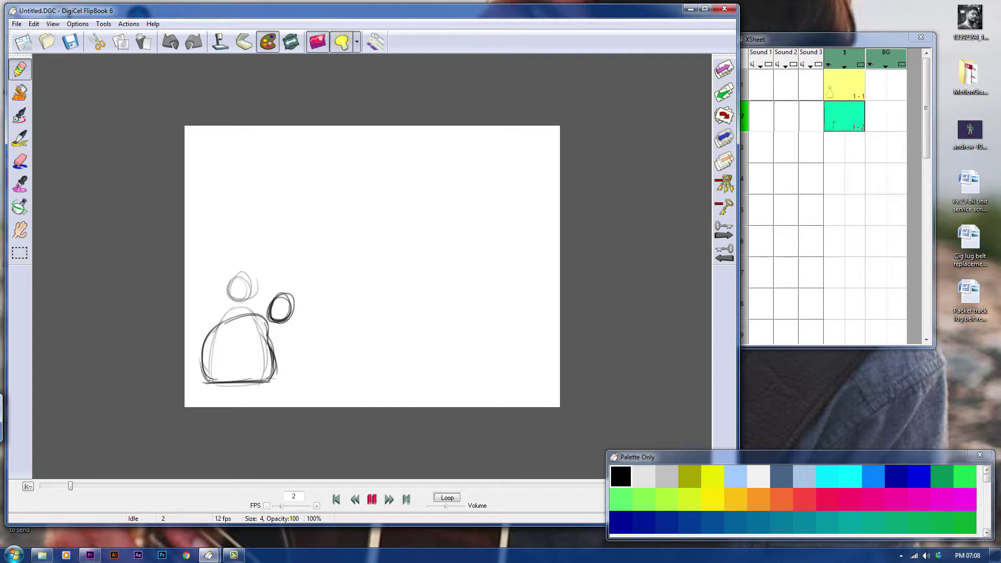
# - Draw the take-off pose in frame 3, with a stretched oval body leaning up to the right and the head ahead of it
pyautogui.press('Down')
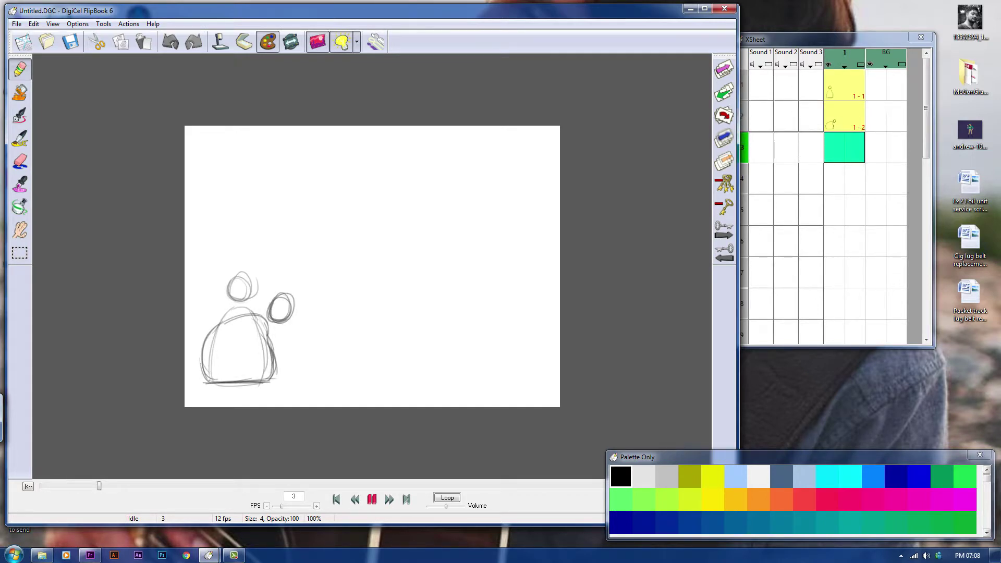
pyautogui.moveTo(344, 221)
pyautogui.mouseDown()
pyautogui.moveTo(329, 250)
pyautogui.moveTo(332, 221)
pyautogui.moveTo(330, 230)
pyautogui.mouseUp()
pyautogui.hotkey('ctrl', 'z')
pyautogui.hotkey('ctrl', 'z')
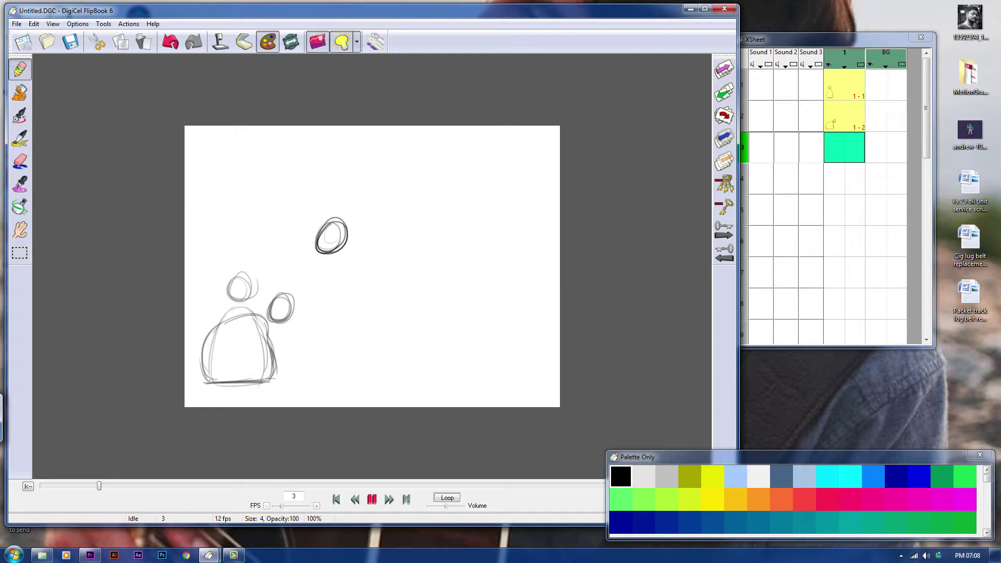
pyautogui.moveTo(286, 265); pyautogui.dragTo(318, 263)
pyautogui.moveTo(251, 336); pyautogui.dragTo(309, 248)
pyautogui.moveTo(318, 263)
pyautogui.mouseDown()
pyautogui.moveTo(308, 339)
pyautogui.moveTo(285, 353)
pyautogui.moveTo(320, 264)
pyautogui.mouseUp()
pyautogui.hotkey('ctrl', 'z')
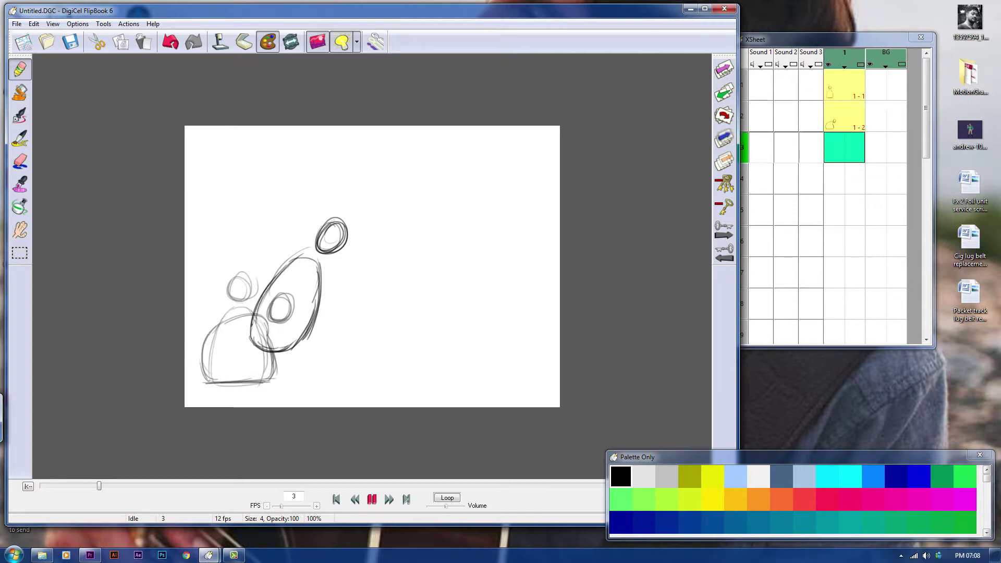
pyautogui.press('Up')
pyautogui.press('Down')
# - Draw the jump's peak pose in frame 4, with a rounder, upright body below the head, and check it against the preceding frames
pyautogui.moveTo(382, 192)
pyautogui.mouseDown()
pyautogui.moveTo(369, 208)
pyautogui.moveTo(396, 210)
pyautogui.mouseUp()
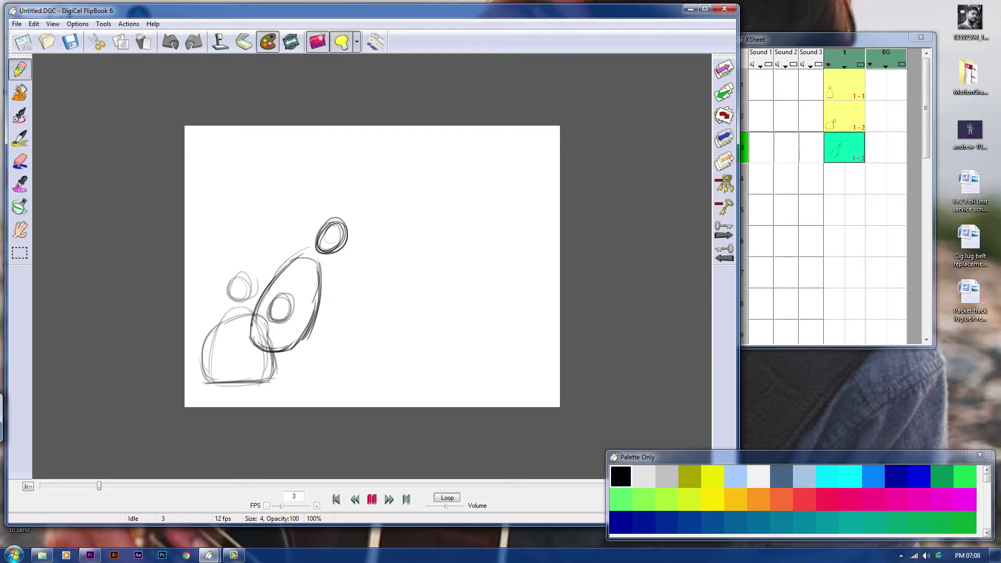
pyautogui.press('Right')
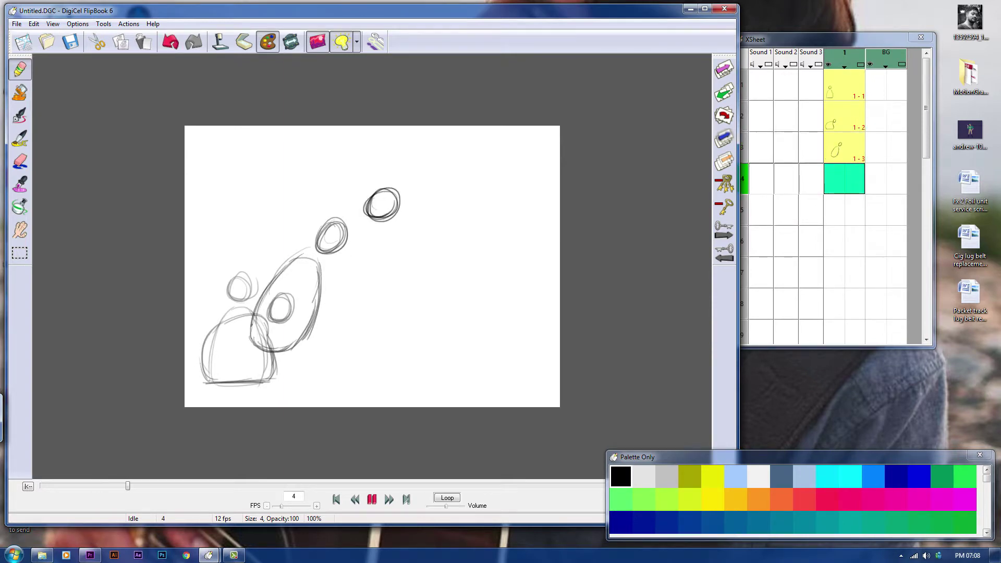
pyautogui.moveTo(384, 226)
pyautogui.mouseDown()
pyautogui.moveTo(399, 256)
pyautogui.moveTo(355, 300)
pyautogui.mouseUp()
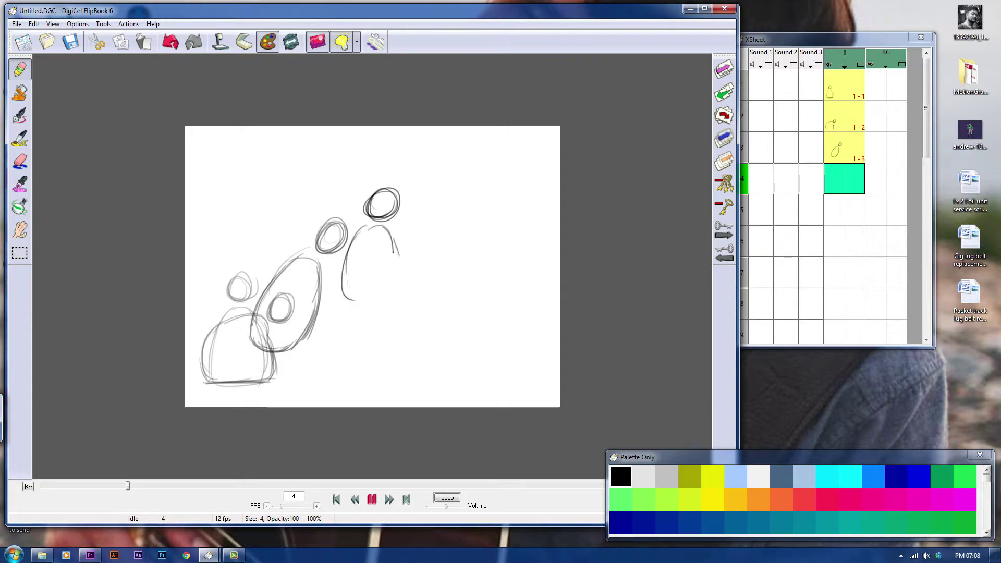
pyautogui.moveTo(395, 244); pyautogui.dragTo(347, 302)
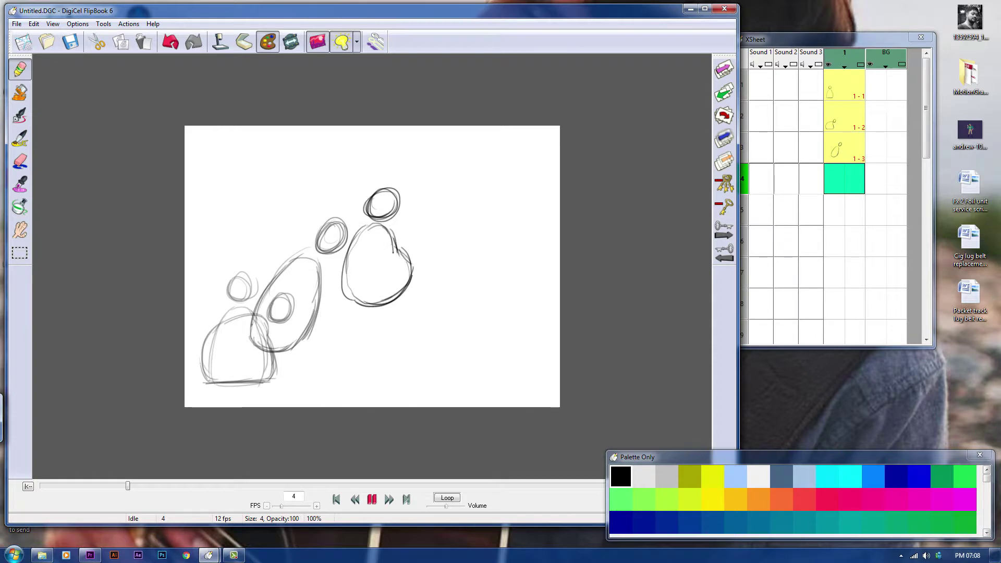
pyautogui.press('Left')
pyautogui.press('Left')
pyautogui.press('Right')
pyautogui.press('Right')
pyautogui.moveTo(394, 246); pyautogui.dragTo(402, 296)
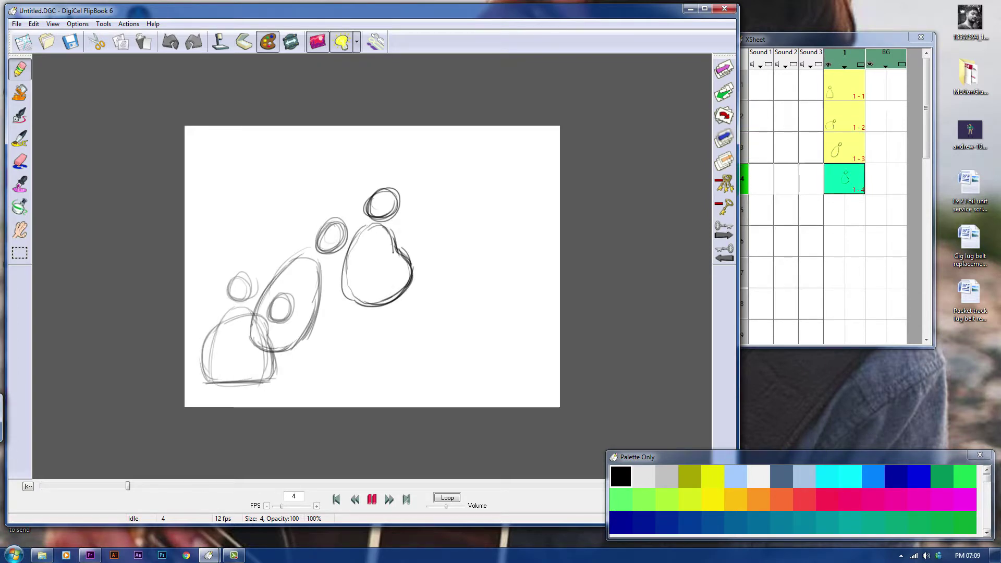
# - Sketch the head in frame 5, slightly lower and to the right of the peak pose's head
pyautogui.press('Down')
pyautogui.moveTo(411, 209); pyautogui.dragTo(426, 240)
pyautogui.hotkey('ctrl', 'z')
pyautogui.moveTo(416, 205)
pyautogui.mouseDown()
pyautogui.moveTo(416, 233)
pyautogui.moveTo(435, 229)
pyautogui.mouseUp()
pyautogui.hotkey('ctrl', 'z')
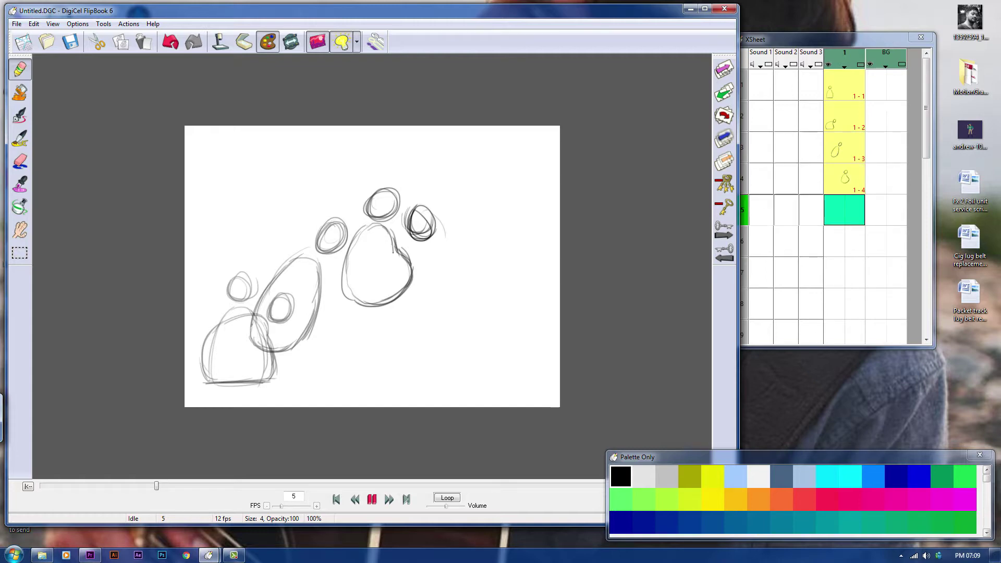
# - Draw the stretched oval body in frame 5, slanting from below the head down to the right towards the landing spot
pyautogui.moveTo(435, 284); pyautogui.dragTo(428, 248)
pyautogui.moveTo(494, 315); pyautogui.dragTo(498, 324)
pyautogui.hotkey('ctrl', 'z')
pyautogui.moveTo(453, 256); pyautogui.dragTo(498, 324)
pyautogui.moveTo(443, 243); pyautogui.dragTo(465, 341)
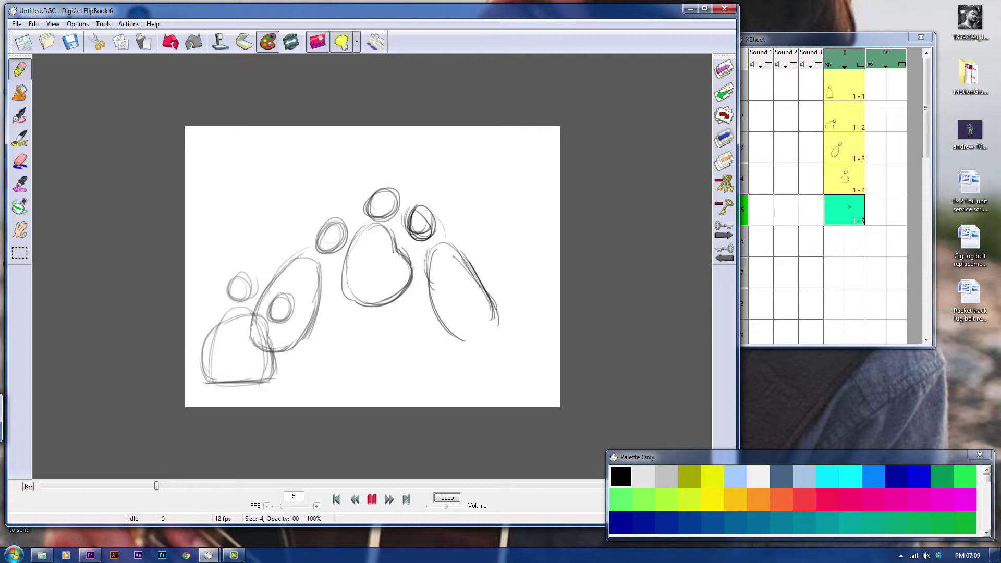
pyautogui.moveTo(494, 297); pyautogui.dragTo(467, 347)
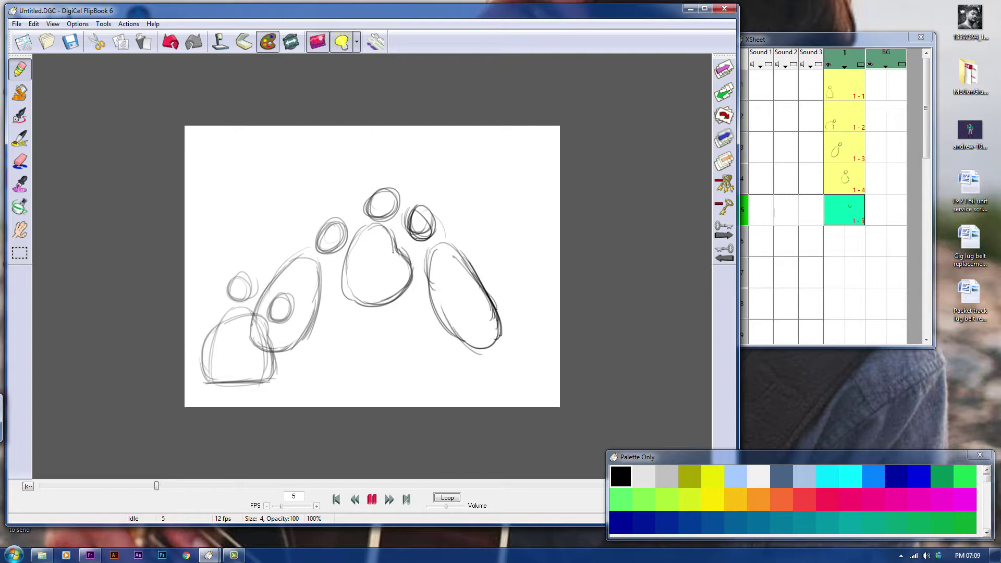
# - Draw the wide, squashed dome body with a flat base at the landing spot in frame 6
pyautogui.press('Down')
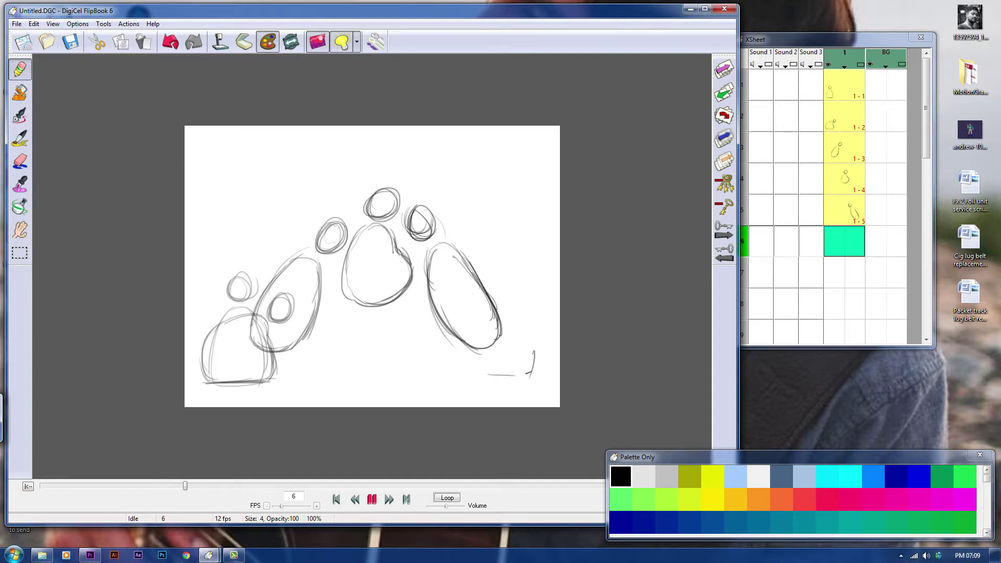
pyautogui.moveTo(513, 290); pyautogui.dragTo(480, 375)
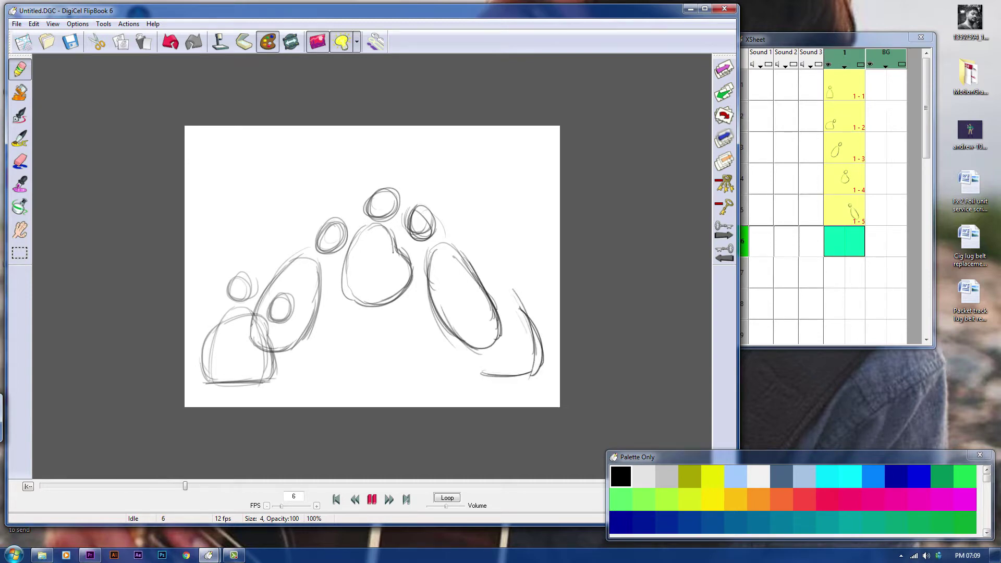
pyautogui.press('Up')
pyautogui.press('Down')
pyautogui.moveTo(483, 307); pyautogui.dragTo(474, 367)
pyautogui.moveTo(482, 306); pyautogui.dragTo(539, 374)
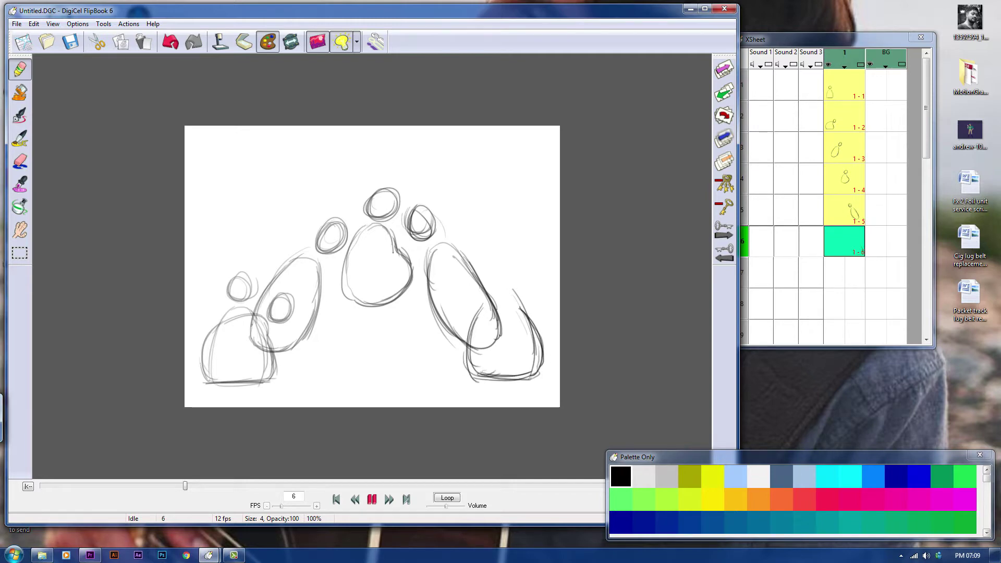
pyautogui.moveTo(500, 305); pyautogui.dragTo(472, 323)
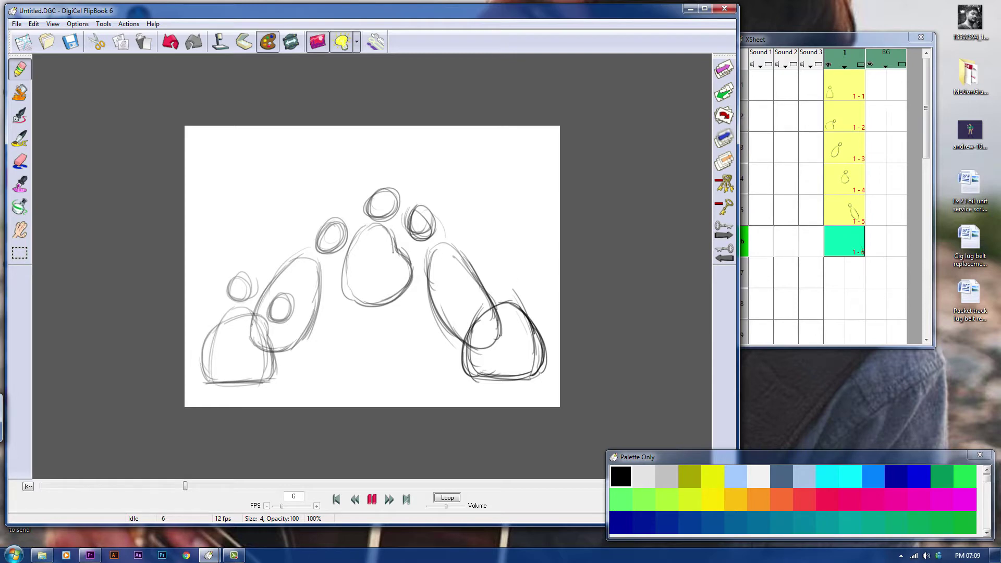
# - Add a flattened, tilted oval head just above the landing body in frame 6
pyautogui.hotkey('ctrl', 'z')
pyautogui.moveTo(495, 272)
pyautogui.mouseDown()
pyautogui.moveTo(508, 297)
pyautogui.moveTo(498, 302)
pyautogui.mouseUp()
pyautogui.hotkey('ctrl', 'y')
pyautogui.hotkey('ctrl', 'z')
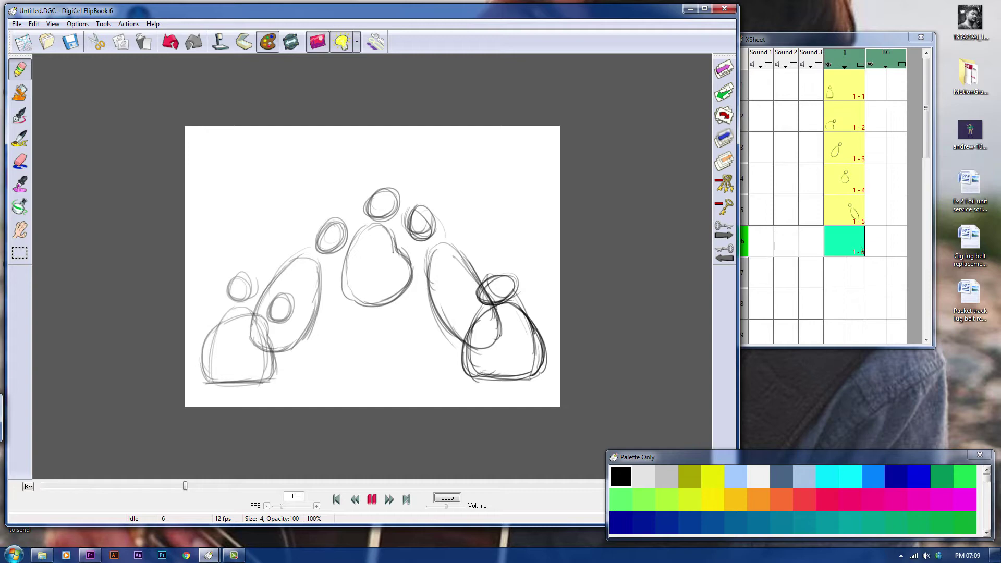
# - Flip back and forth through frames 4 to 6 to examine the landing motion
pyautogui.press('Left')
pyautogui.press('Left')
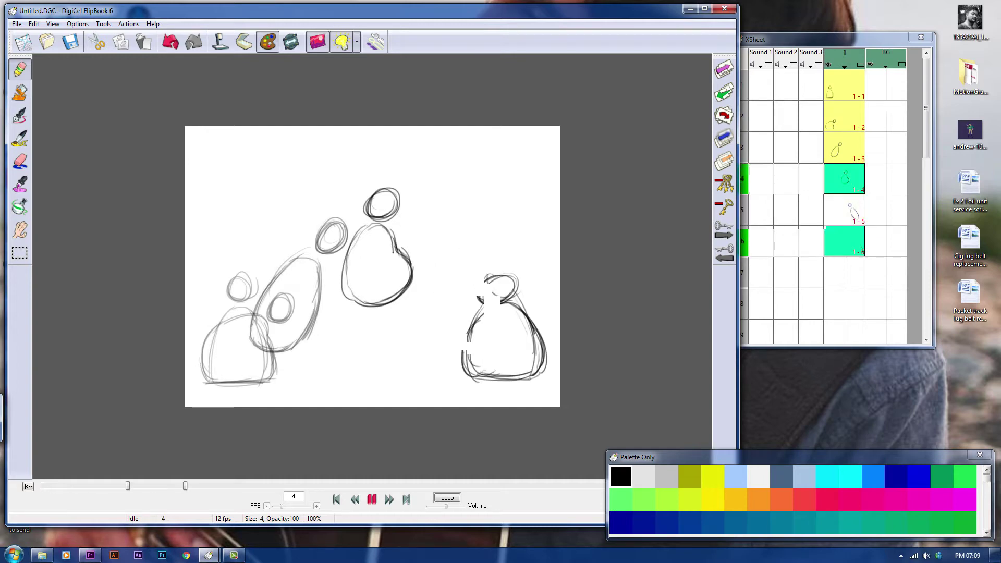
pyautogui.press('Right')
pyautogui.press('Right')
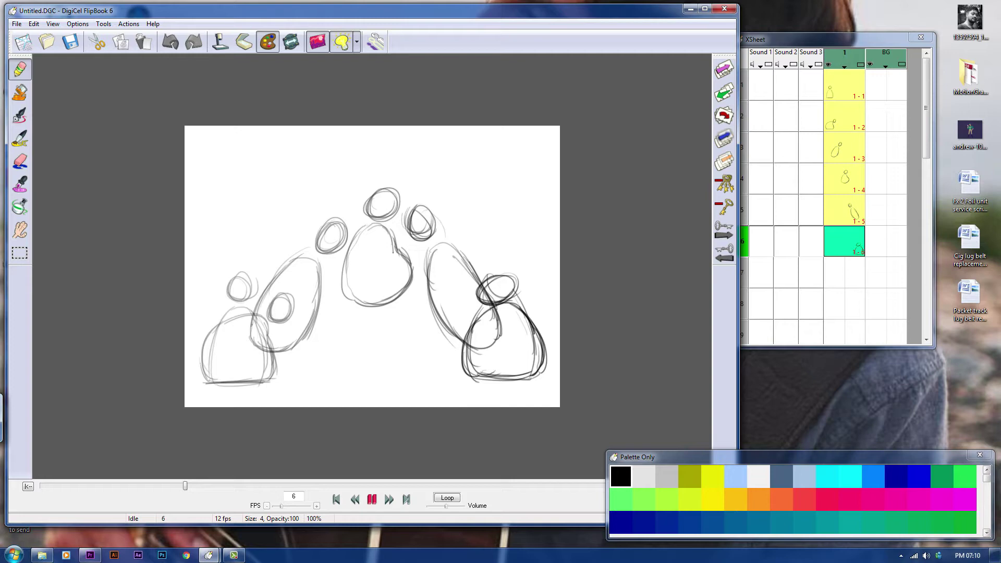
pyautogui.press('Up')
pyautogui.press('Down')
pyautogui.press('Up')
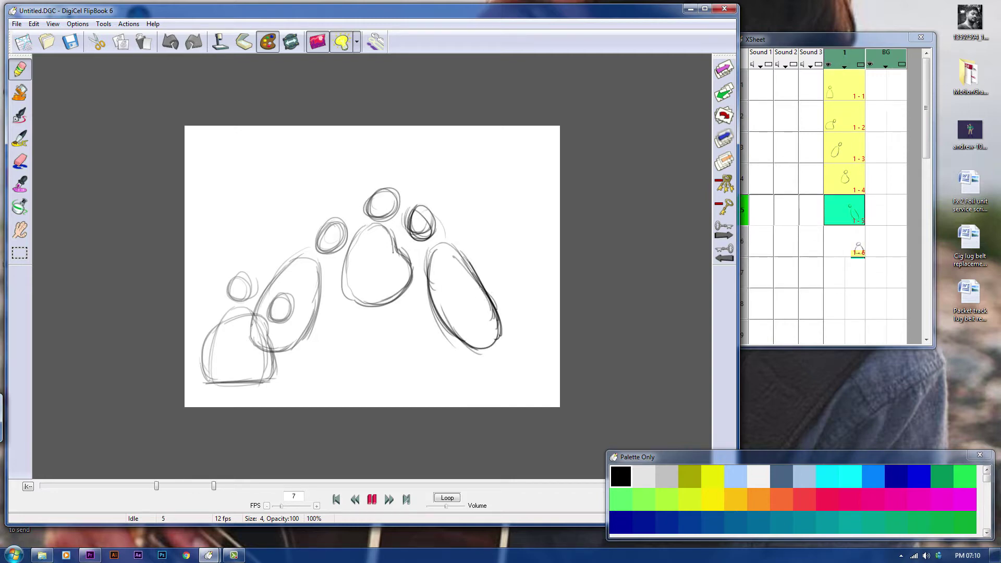
# - Draw the recovery pose in frame 7, with a narrower body inside the landing shape and the head raised above it
pyautogui.press('Right')
pyautogui.press('Right')
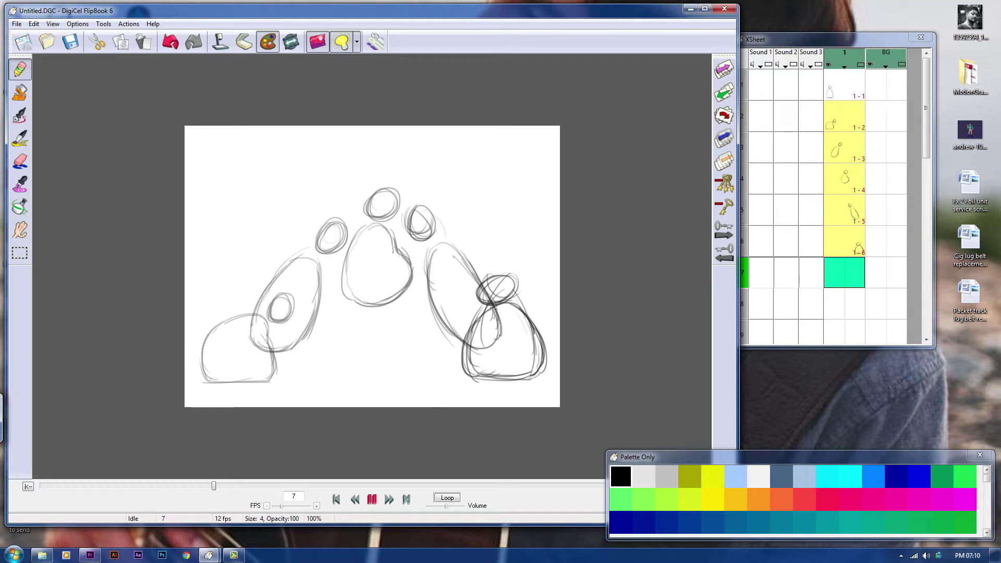
pyautogui.moveTo(532, 338); pyautogui.dragTo(529, 373)
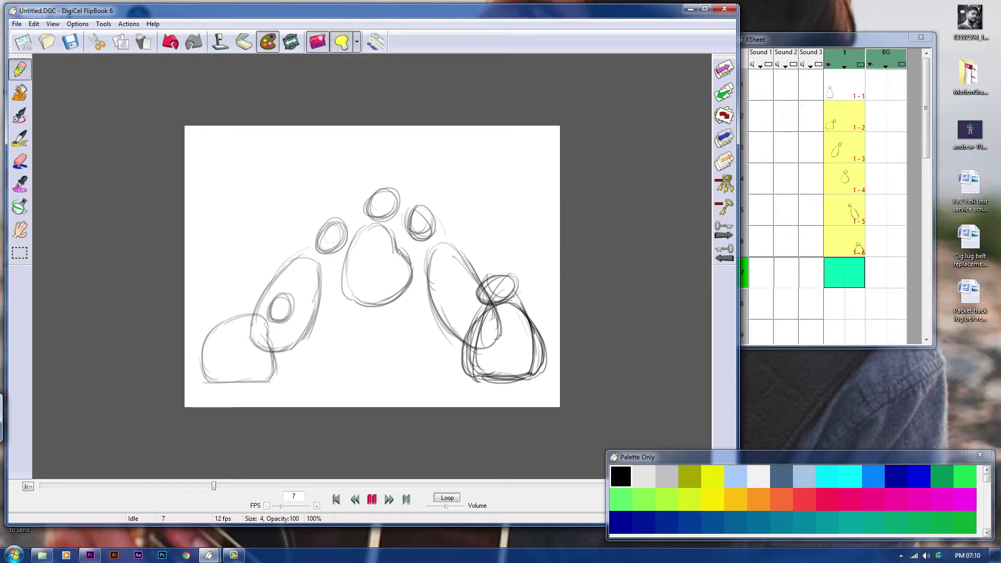
pyautogui.moveTo(520, 254); pyautogui.dragTo(513, 286)
pyautogui.hotkey('ctrl', 'z')
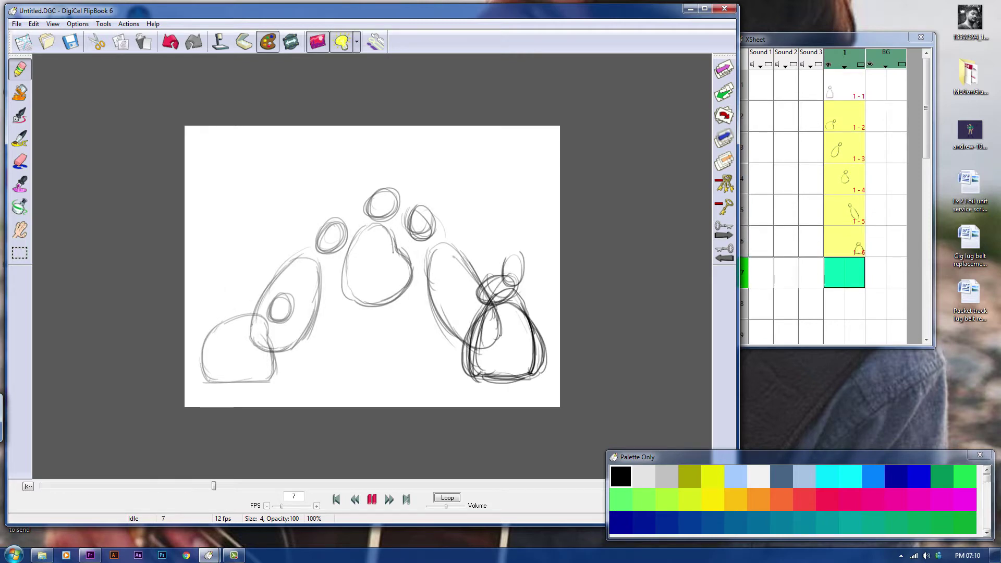
# - Play the squash-and-stretch jump from the start and scrub through its frames
pyautogui.press('Home')
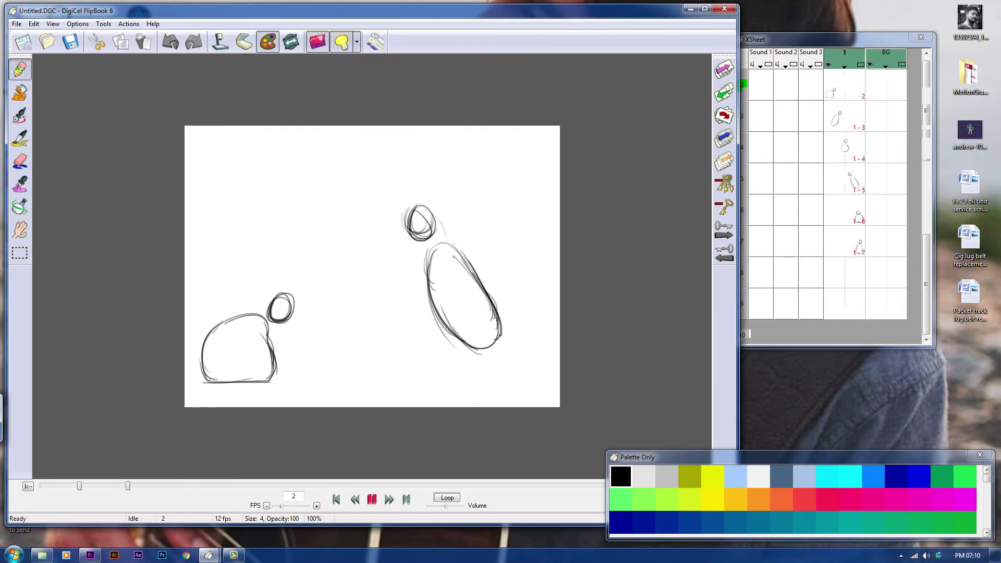
pyautogui.press('space')
pyautogui.moveTo(155, 485)
pyautogui.mouseDown()
pyautogui.moveTo(203, 485)
pyautogui.moveTo(49, 485)
pyautogui.moveTo(133, 486)
pyautogui.mouseUp()
pyautogui.press('Right')
pyautogui.press('Right')
pyautogui.press('Right')
pyautogui.press('Right')
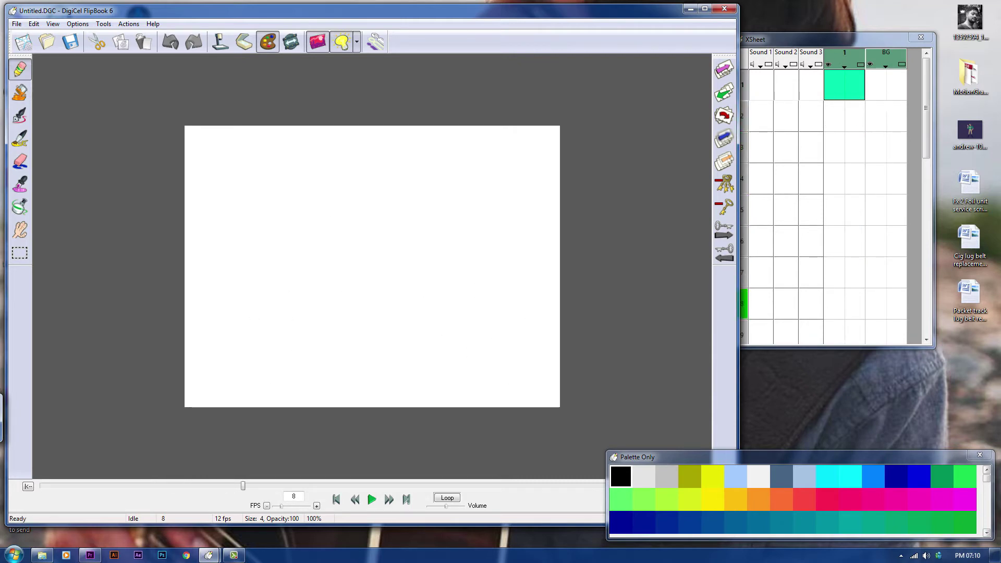
# - In a blank scene, draw a round ball high above a ground line in frame 1, and redraw it slightly lower in frame 2
pyautogui.press('Return')
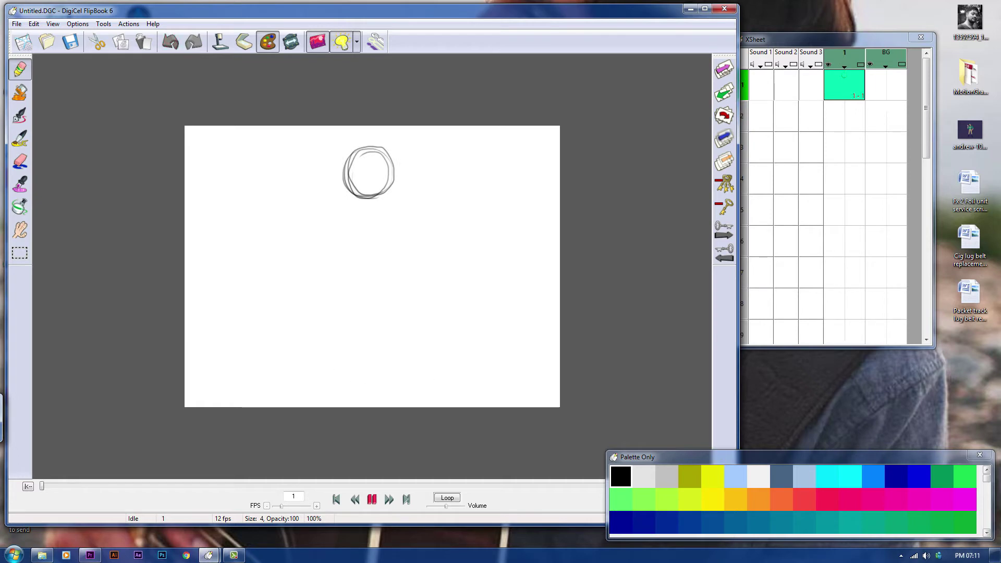
pyautogui.moveTo(318, 383); pyautogui.dragTo(432, 379)
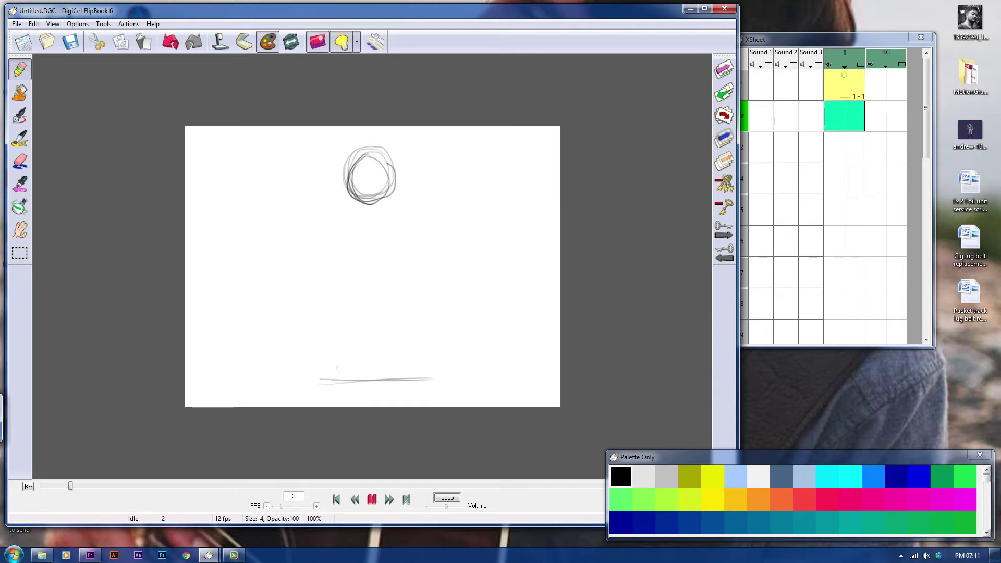
pyautogui.moveTo(360, 164); pyautogui.dragTo(397, 195)
pyautogui.hotkey('ctrl', 'z')
pyautogui.hotkey('ctrl', 'z')
pyautogui.hotkey('ctrl', 'z')
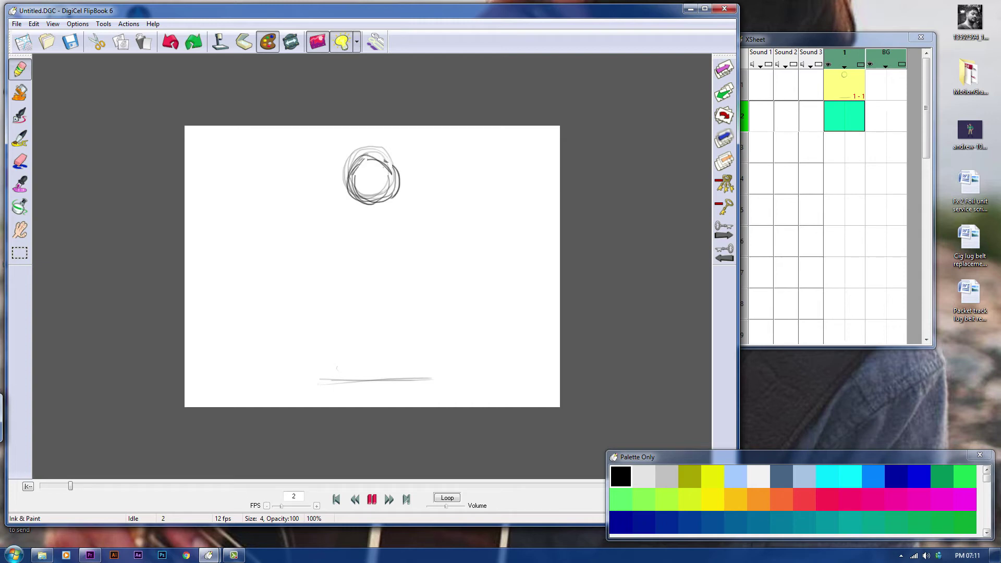
pyautogui.hotkey('ctrl', 'z')
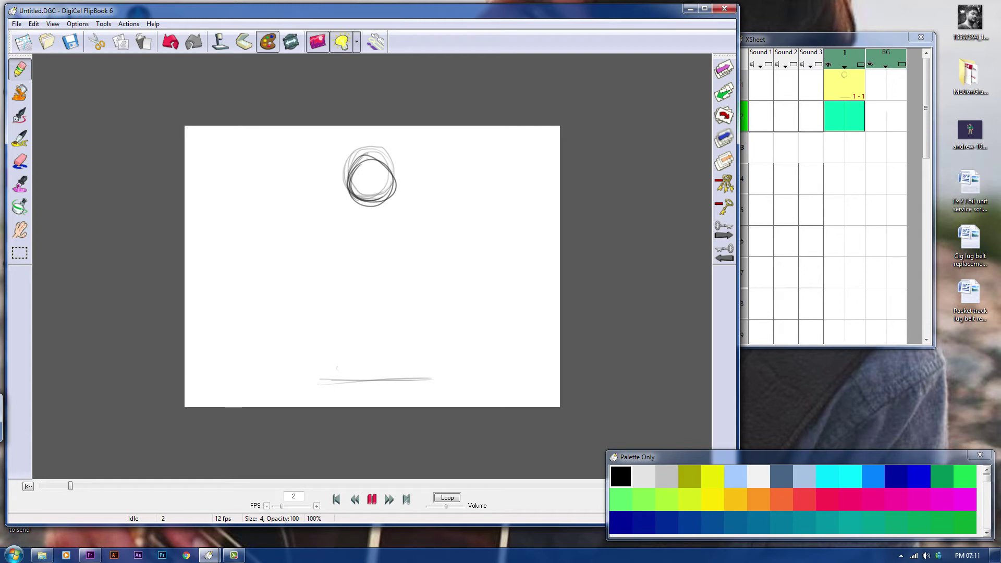
# - Draw the falling ball in frame 3 as a vertically stretched oval below its last position, and flip between frames to compare
pyautogui.moveTo(359, 201); pyautogui.dragTo(380, 244)
pyautogui.hotkey('ctrl', 'z')
pyautogui.moveTo(373, 180)
pyautogui.mouseDown()
pyautogui.moveTo(393, 230)
pyautogui.moveTo(373, 246)
pyautogui.mouseUp()
pyautogui.hotkey('ctrl', 'z')
pyautogui.press('Down')
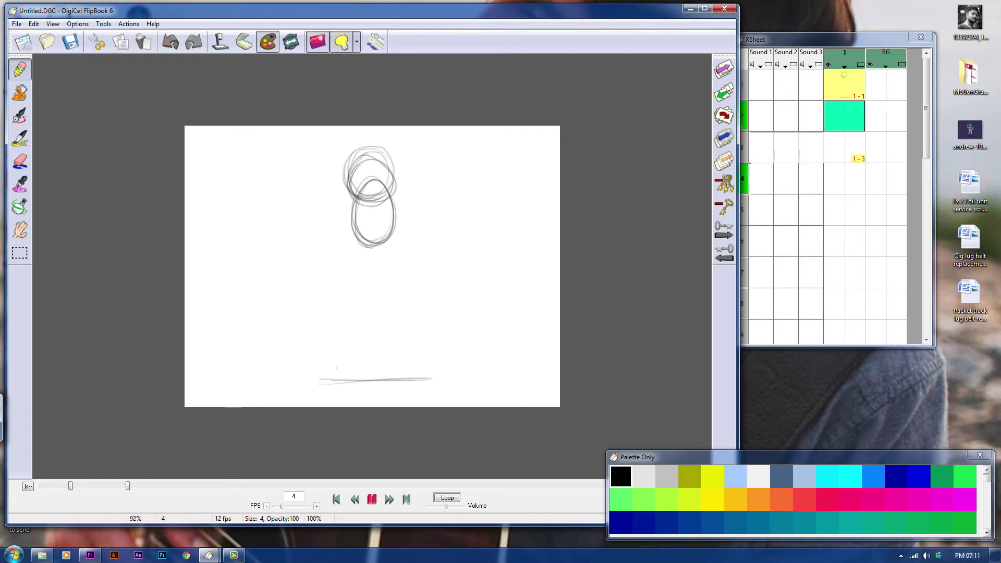
pyautogui.press('Up')
pyautogui.press('Down')
# - Draw the falling ball in frame 4 as a tall, narrow stretched oval just above the ground line, and flip back to compare
pyautogui.hotkey('ctrl', 'z')
pyautogui.hotkey('ctrl', 'z')
pyautogui.moveTo(361, 302); pyautogui.dragTo(383, 361)
pyautogui.hotkey('ctrl', 'z')
pyautogui.moveTo(367, 359); pyautogui.dragTo(386, 367)
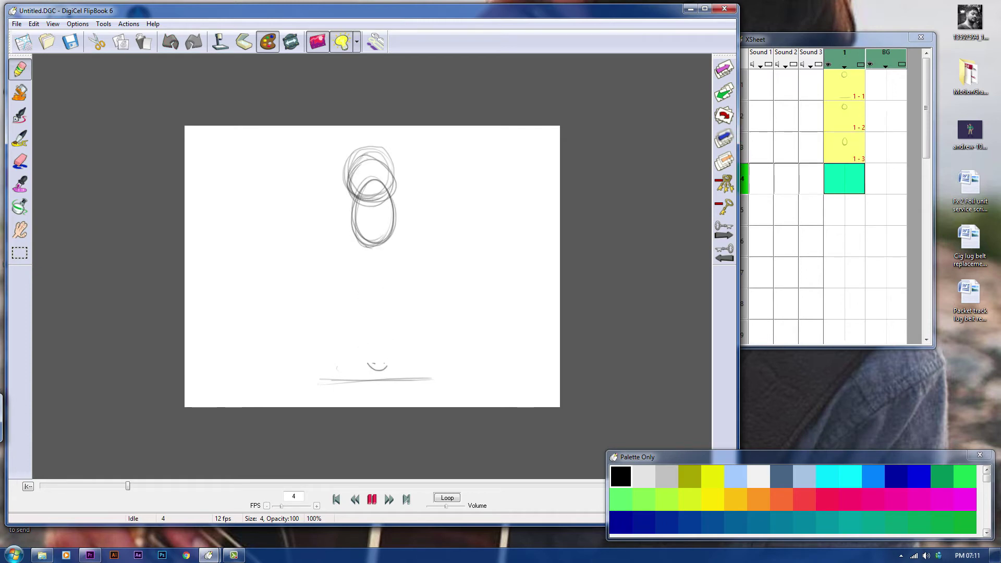
pyautogui.hotkey('ctrl', 'z')
pyautogui.moveTo(373, 290); pyautogui.dragTo(386, 360)
pyautogui.hotkey('ctrl', 'z')
pyautogui.press('Return')
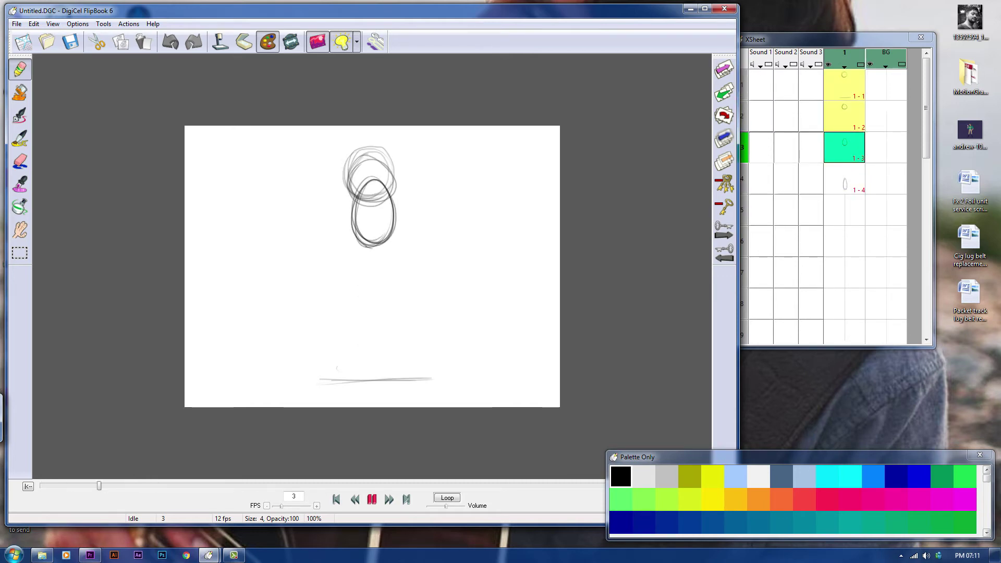
# - Draw the impact in frame 5 as a wide, flat squashed oval resting on the ground line
pyautogui.moveTo(359, 351)
pyautogui.mouseDown()
pyautogui.moveTo(353, 375)
pyautogui.moveTo(381, 377)
pyautogui.mouseUp()
pyautogui.hotkey('ctrl', 'z')
pyautogui.moveTo(335, 360)
pyautogui.mouseDown()
pyautogui.moveTo(416, 363)
pyautogui.moveTo(393, 347)
pyautogui.mouseUp()
pyautogui.hotkey('ctrl', 'z')
pyautogui.press('Down')
pyautogui.press('Down')
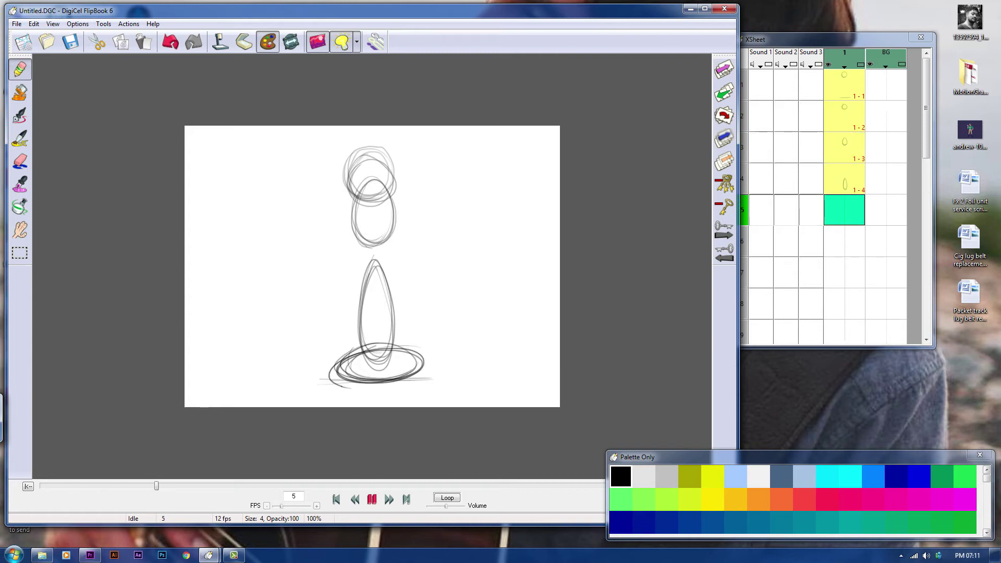
# - Draw the rebound as a tall stretched oval in frame 6, a shorter one higher up in frame 7, and a rounder ball near the start height in frame 8
pyautogui.press('Up')
pyautogui.press('Down')
pyautogui.press('Down')
pyautogui.press('Up')
pyautogui.press('Down')
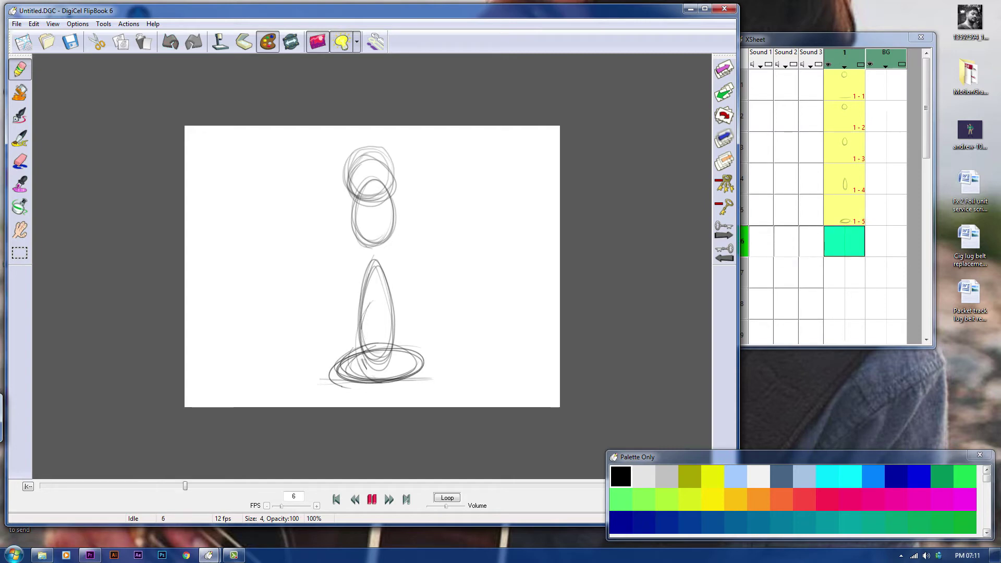
pyautogui.moveTo(376, 298); pyautogui.dragTo(397, 371)
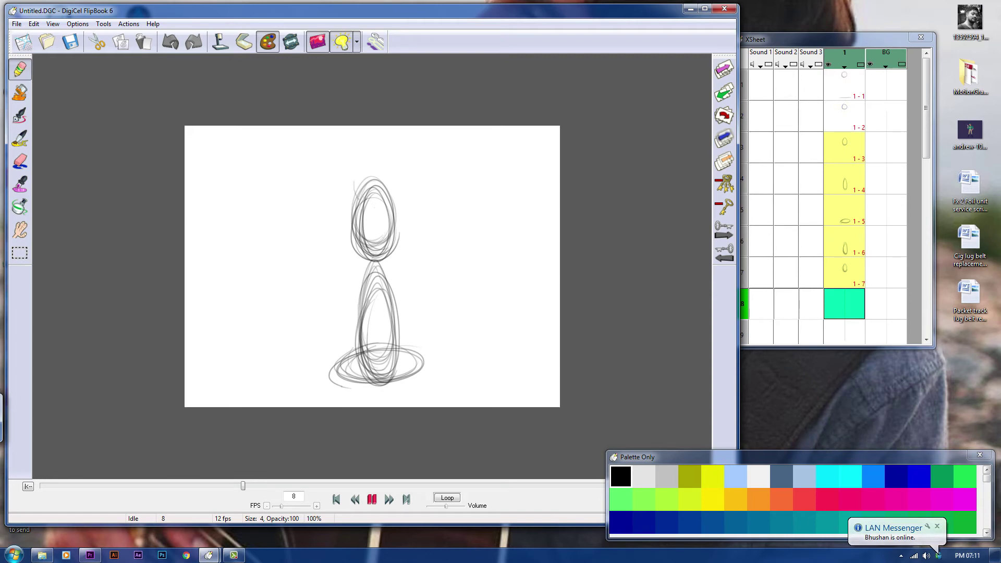
pyautogui.moveTo(338, 188); pyautogui.dragTo(383, 206)
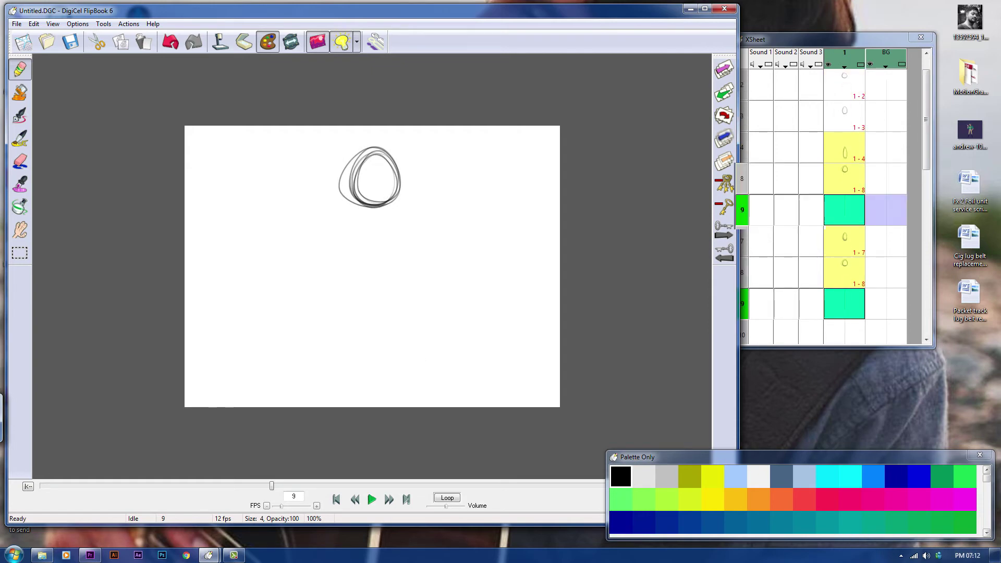
# - Play the ball bounce, then stop playback and go to frame 8
pyautogui.scroll(-1, 844, 208)
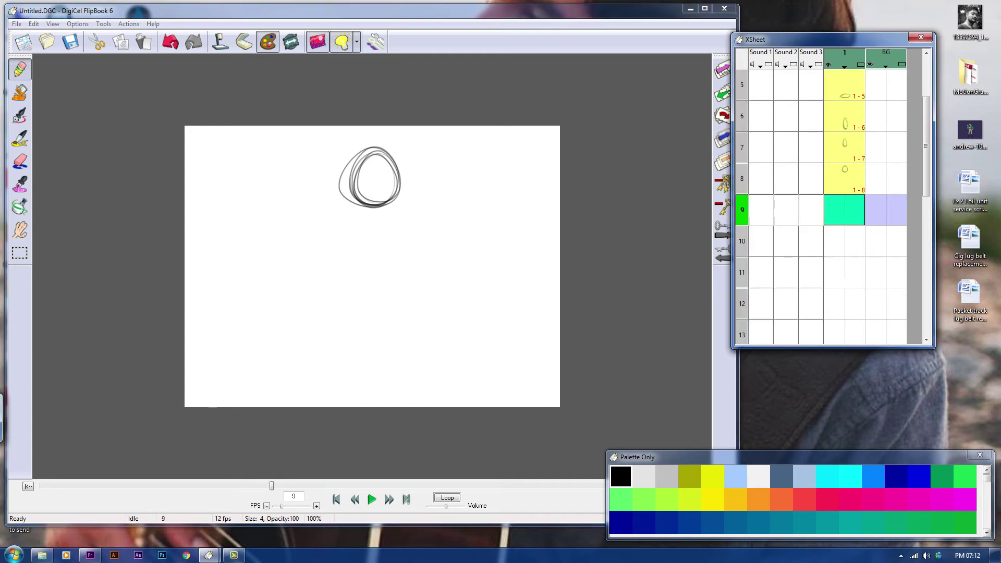
pyautogui.click(372, 499)
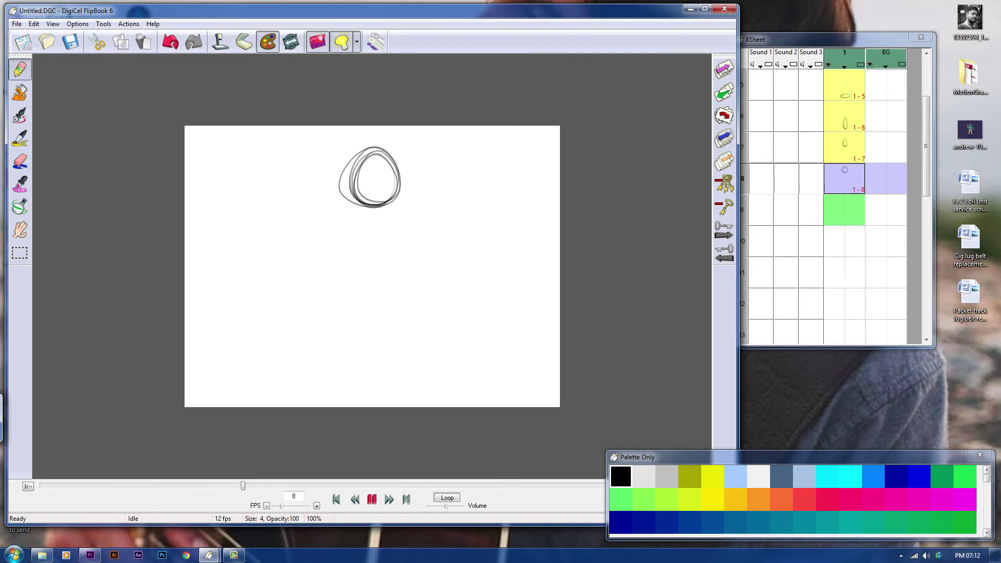
pyautogui.press('space')
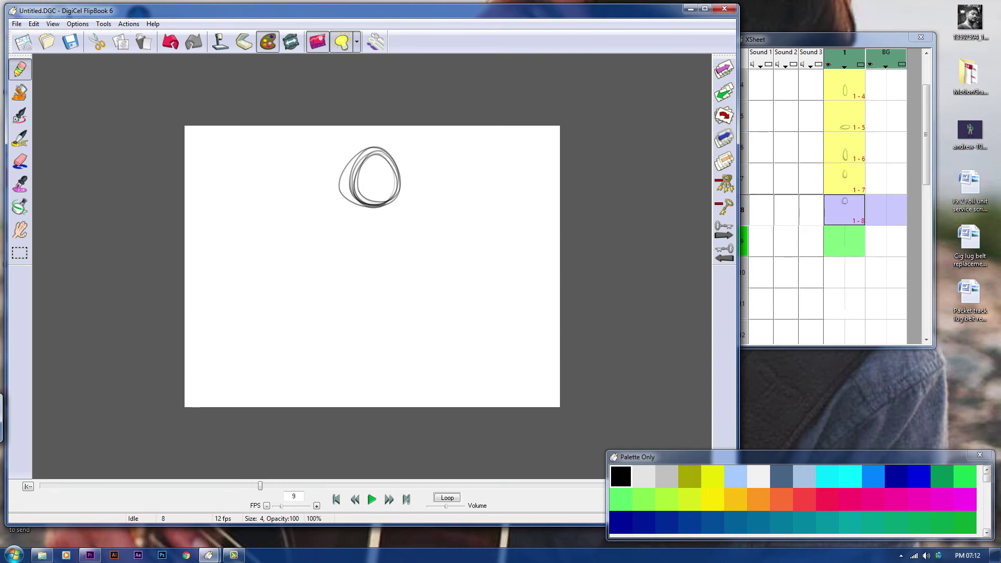
pyautogui.press('Left')
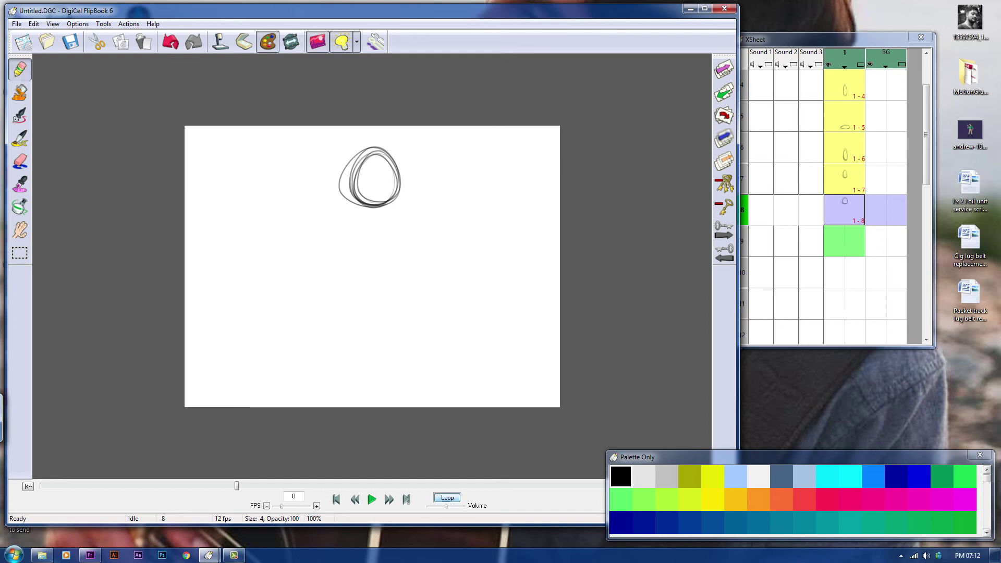
# - Move the color palette clear of the playback controls and play the bounce in a loop ending at frame 8
pyautogui.moveTo(782, 457); pyautogui.dragTo(778, 542)
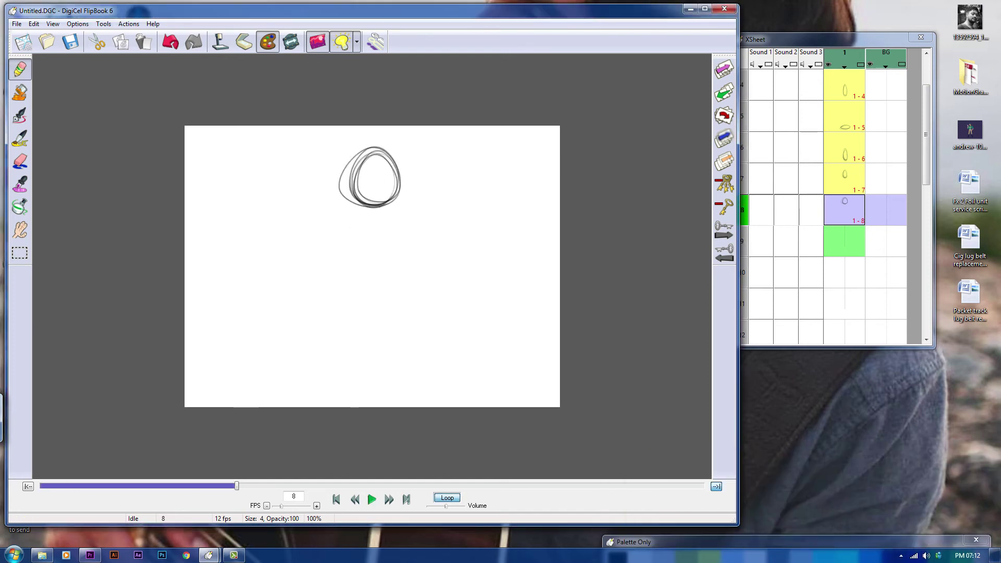
pyautogui.moveTo(237, 485)
pyautogui.mouseDown()
pyautogui.moveTo(128, 486)
pyautogui.moveTo(242, 486)
pyautogui.mouseUp()
pyautogui.press('space')
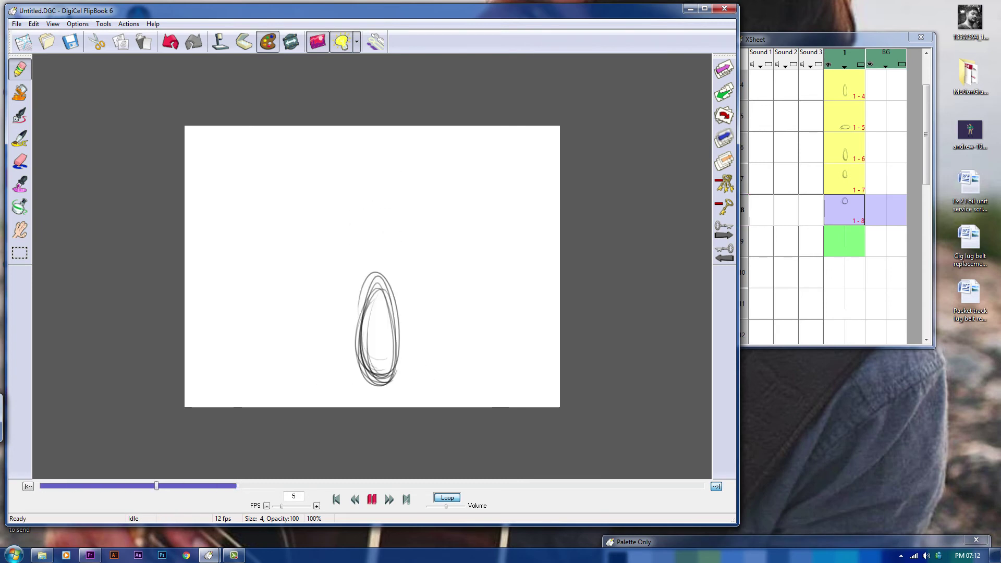